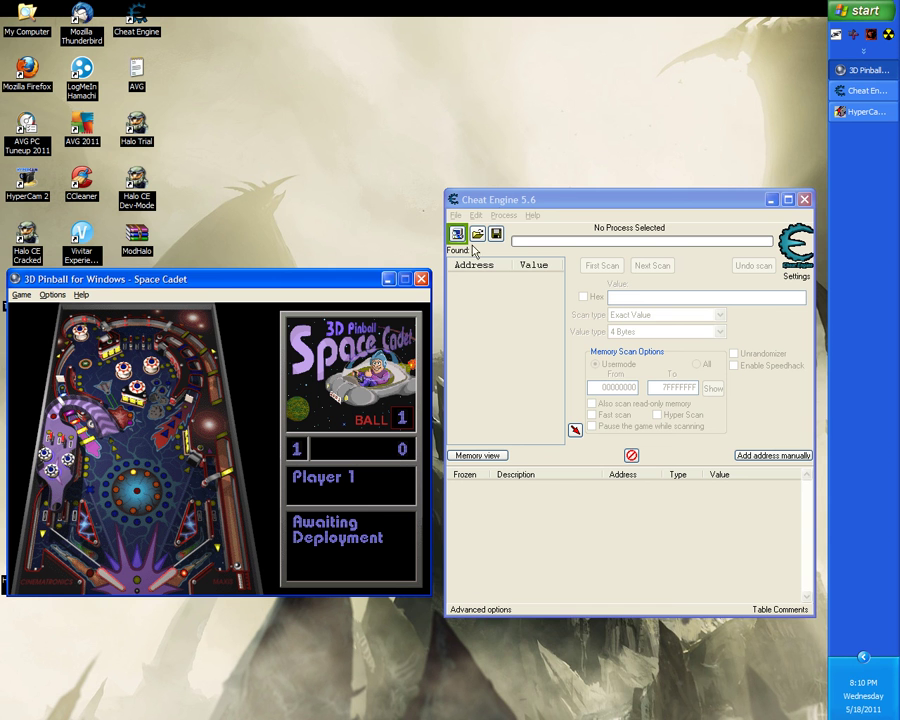
# Step: Attach Cheat Engine to the pinball.exe process and run a first scan for the exact value 0
pyautogui.click(502, 216)
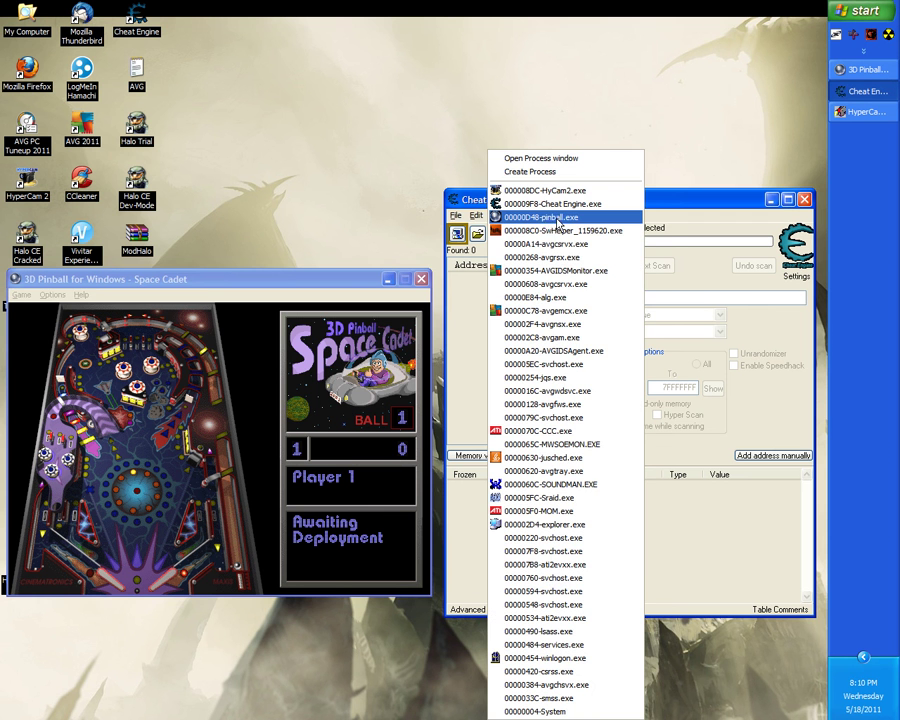
pyautogui.click(550, 218)
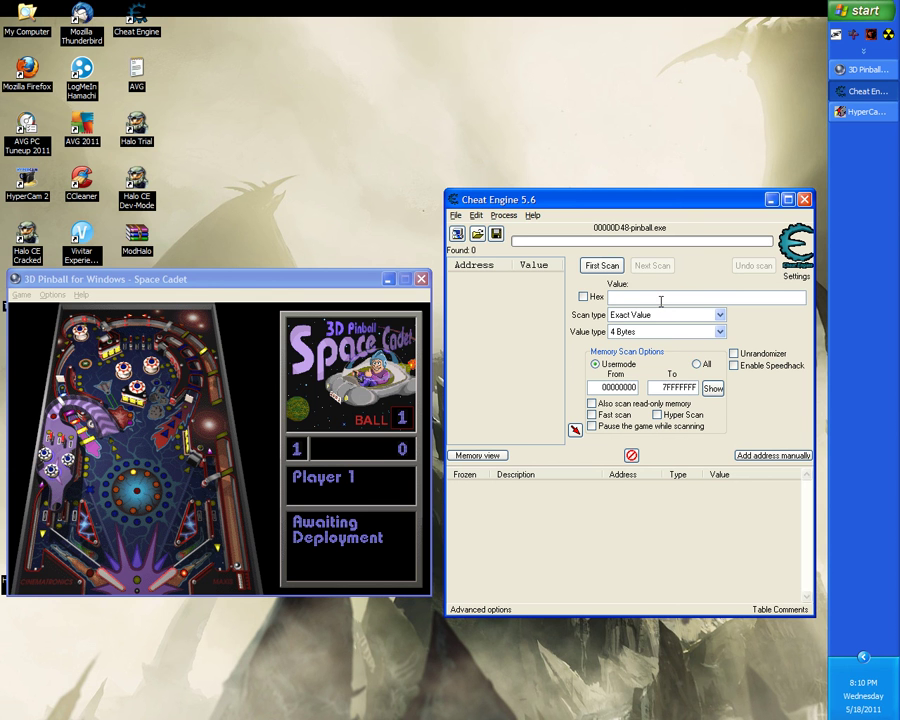
pyautogui.write('0')
pyautogui.click(605, 268)
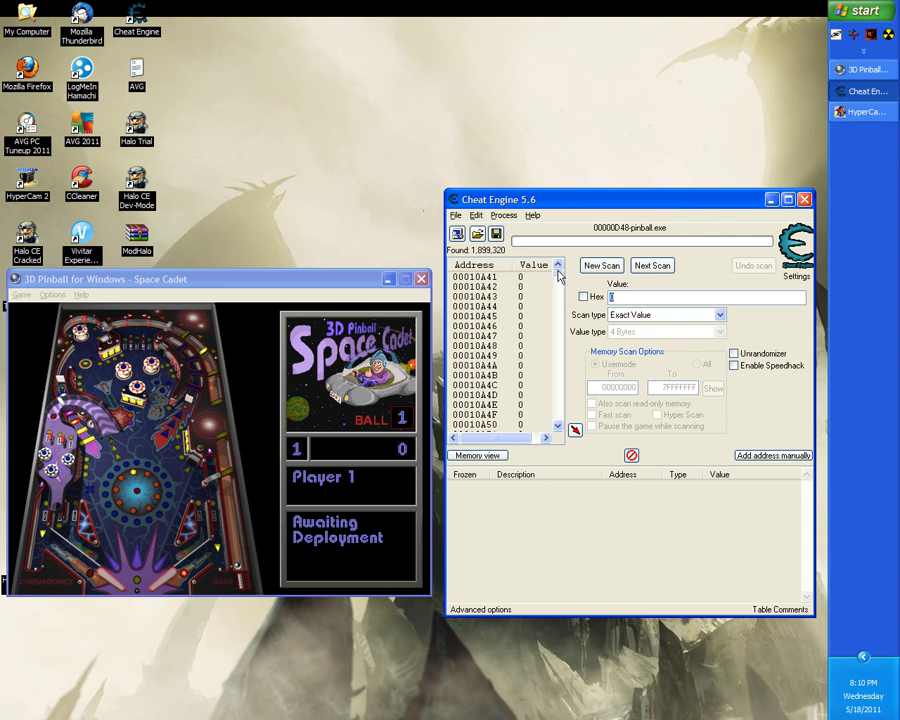
pyautogui.moveTo(558, 272); pyautogui.dragTo(558, 340)
# Step: Play the ball in 3D Pinball to change the score, and look through the scanned addresses in Cheat Engine
pyautogui.click(390, 408)
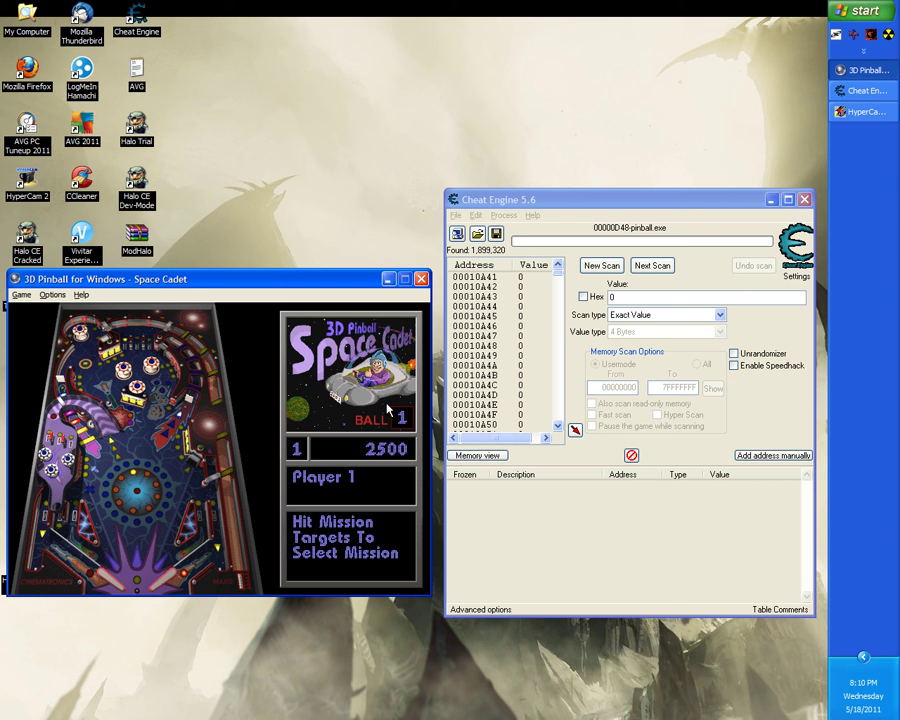
pyautogui.click(572, 367)
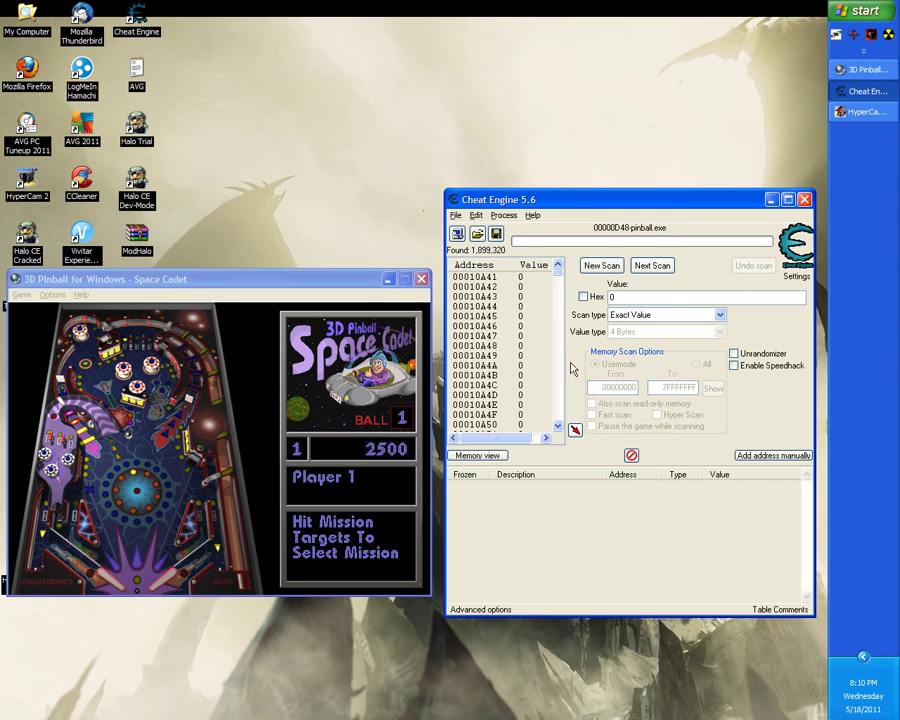
pyautogui.click(559, 289)
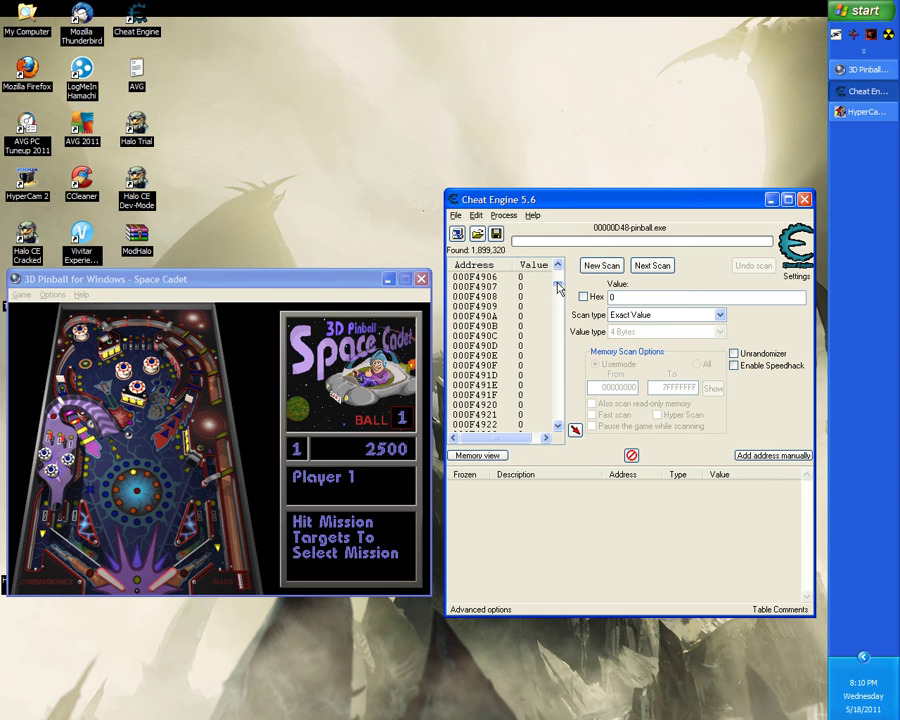
pyautogui.click(559, 289)
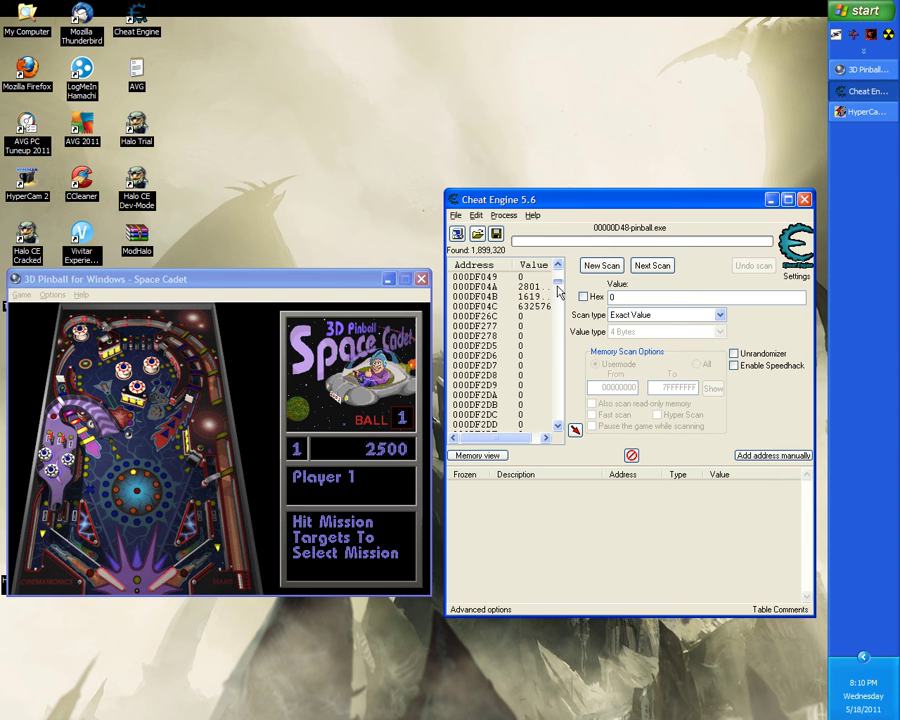
pyautogui.click(559, 345)
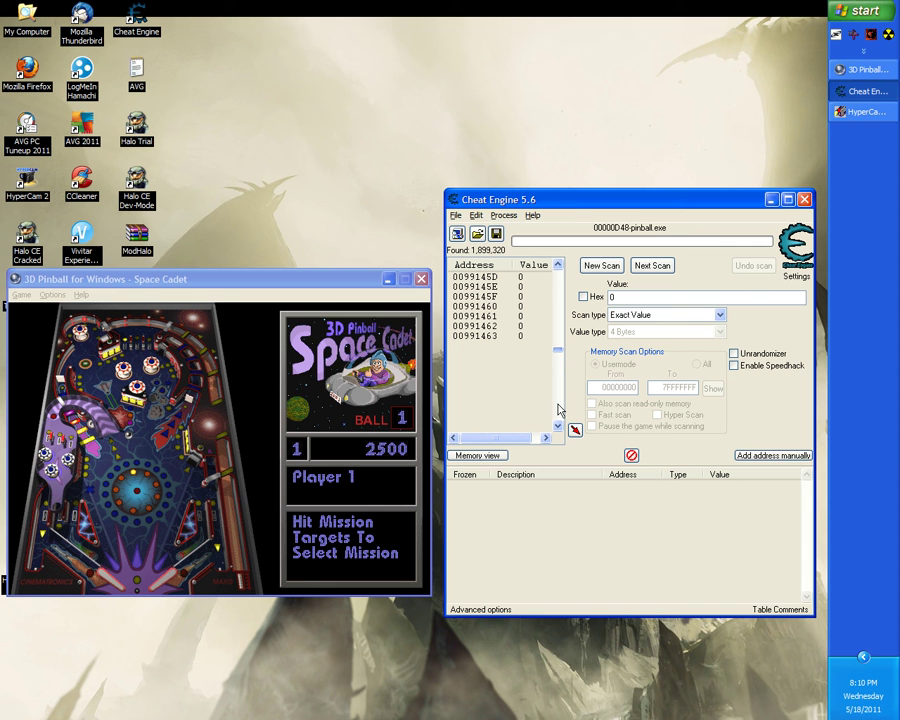
pyautogui.moveTo(558, 350); pyautogui.dragTo(560, 237)
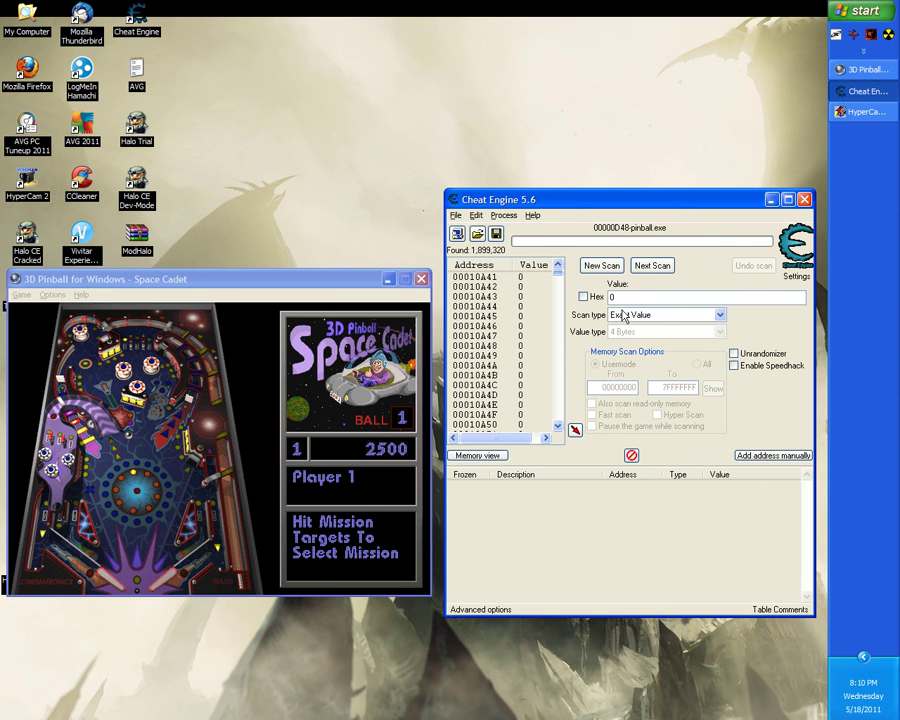
# Step: Run a new first scan for the exact value 2500 and add addresses 00A50C62 and 00A54D4C to the address list
pyautogui.press('Tab')
pyautogui.write('2500')
pyautogui.click(601, 266)
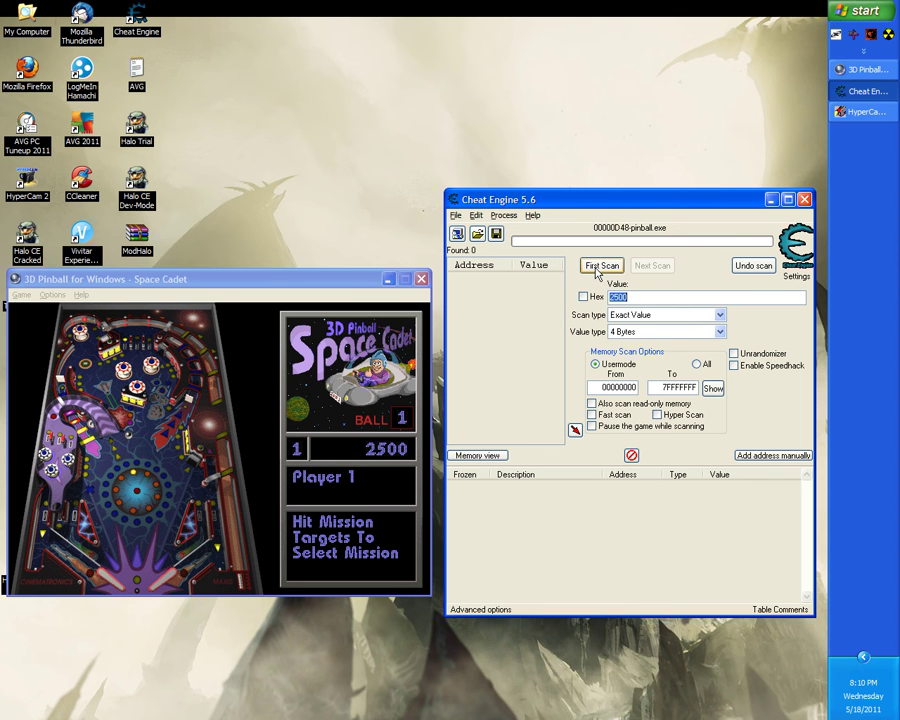
pyautogui.click(600, 267)
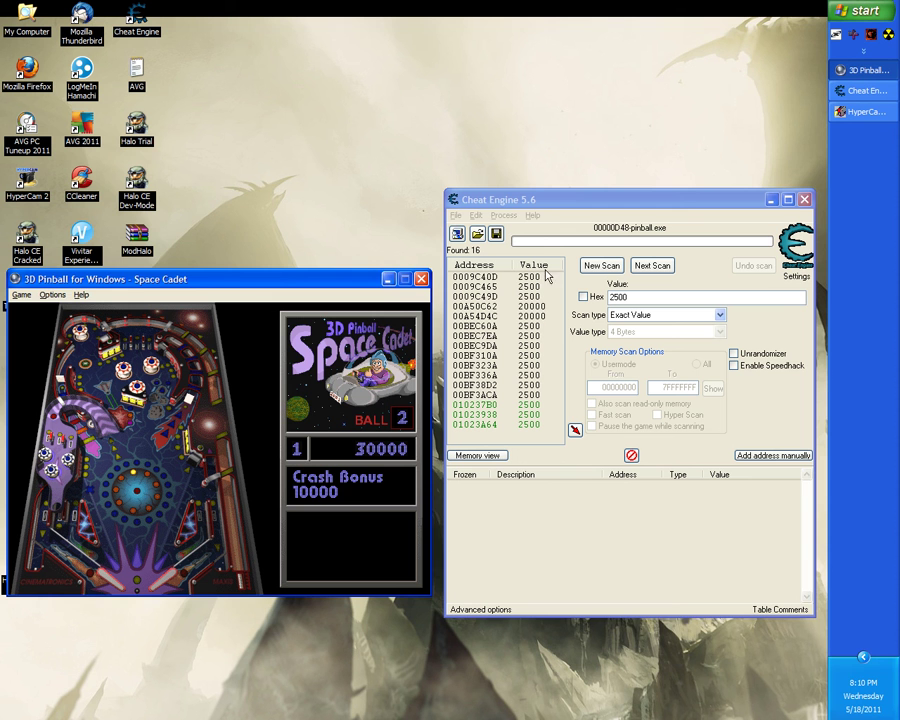
pyautogui.doubleClick(538, 306)
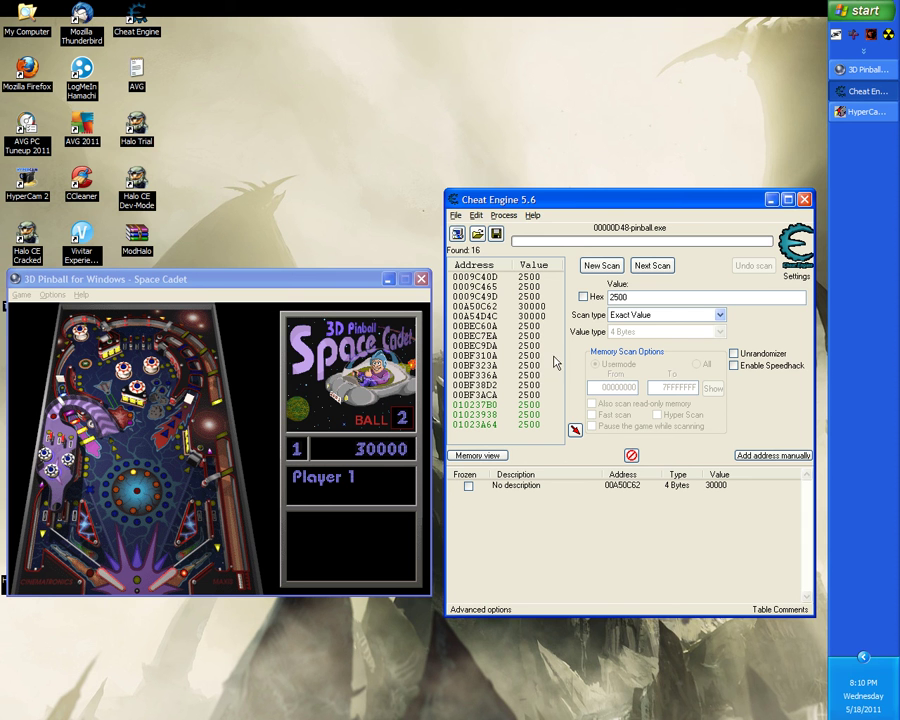
pyautogui.doubleClick(538, 316)
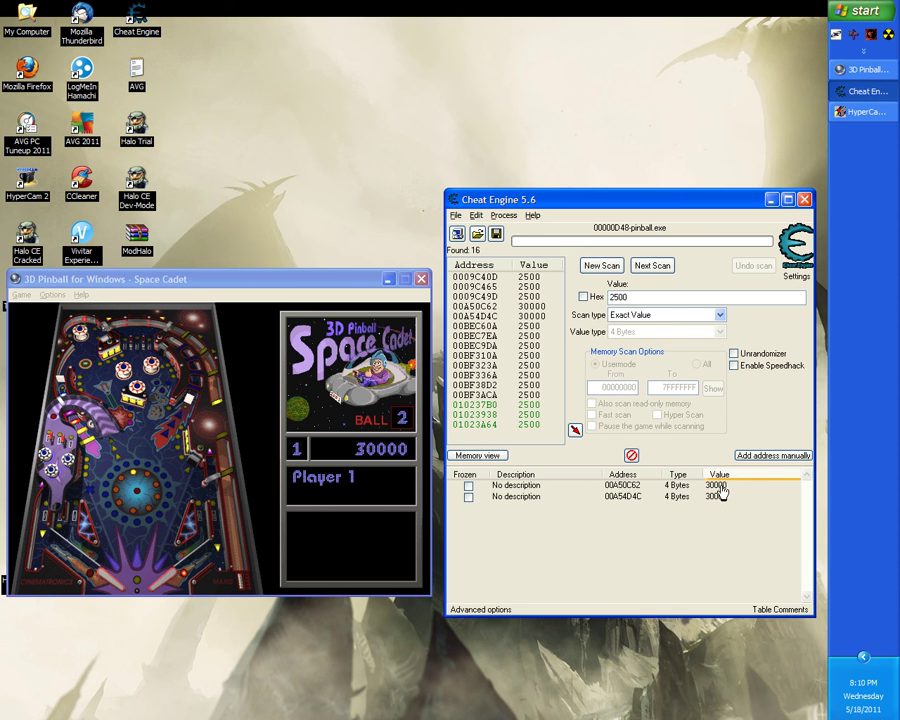
# Step: Set the values of the listed addresses 00A50C62 and 00A54D4C to 9999999
pyautogui.doubleClick(715, 485)
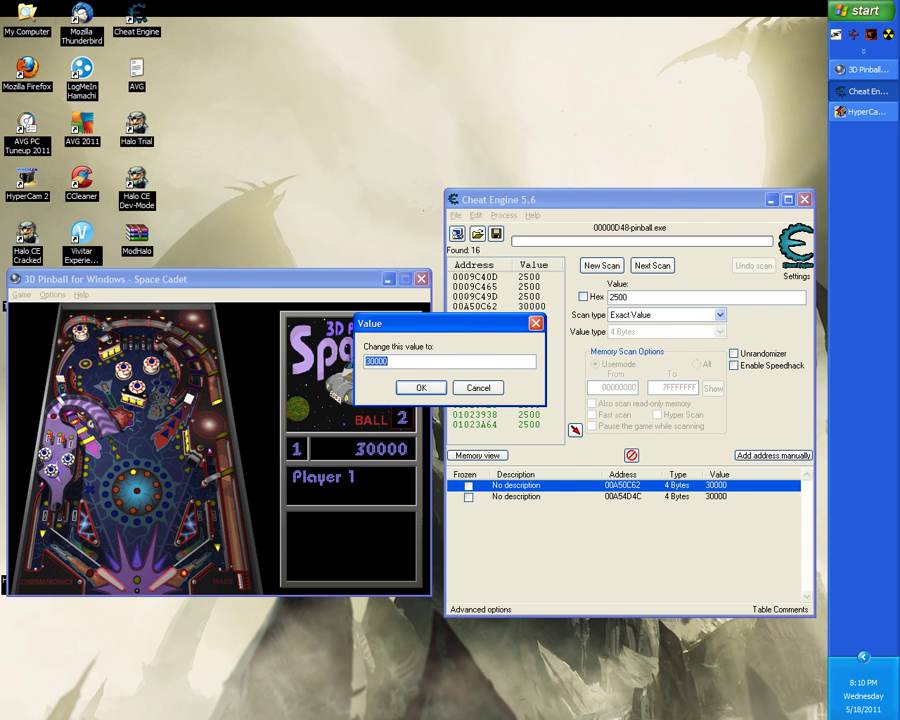
pyautogui.write('9999999')
pyautogui.press('Return')
pyautogui.click(716, 497)
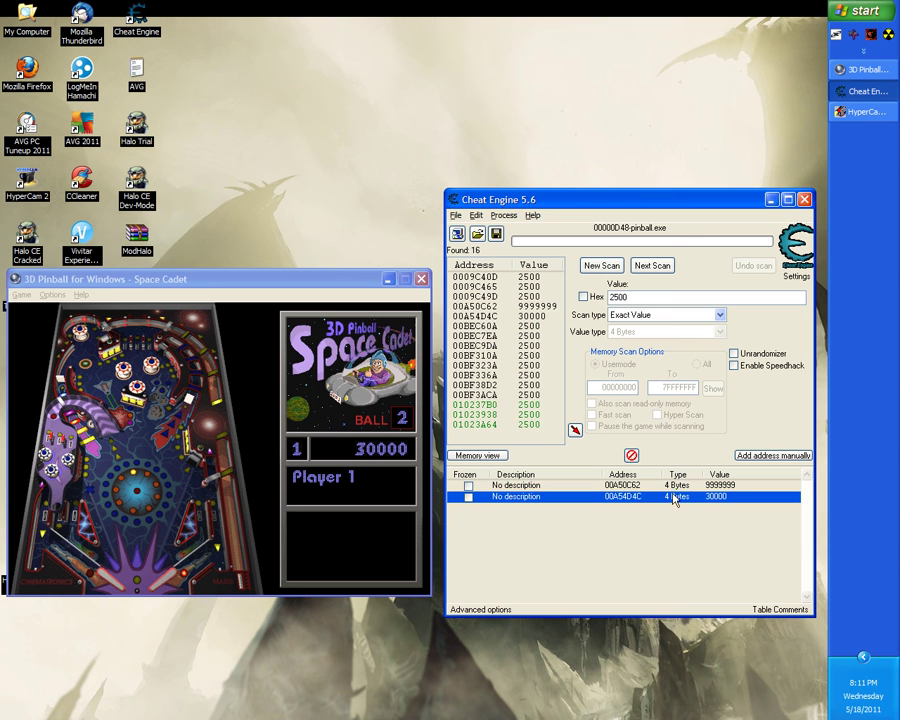
pyautogui.press('Return')
pyautogui.write('9999')
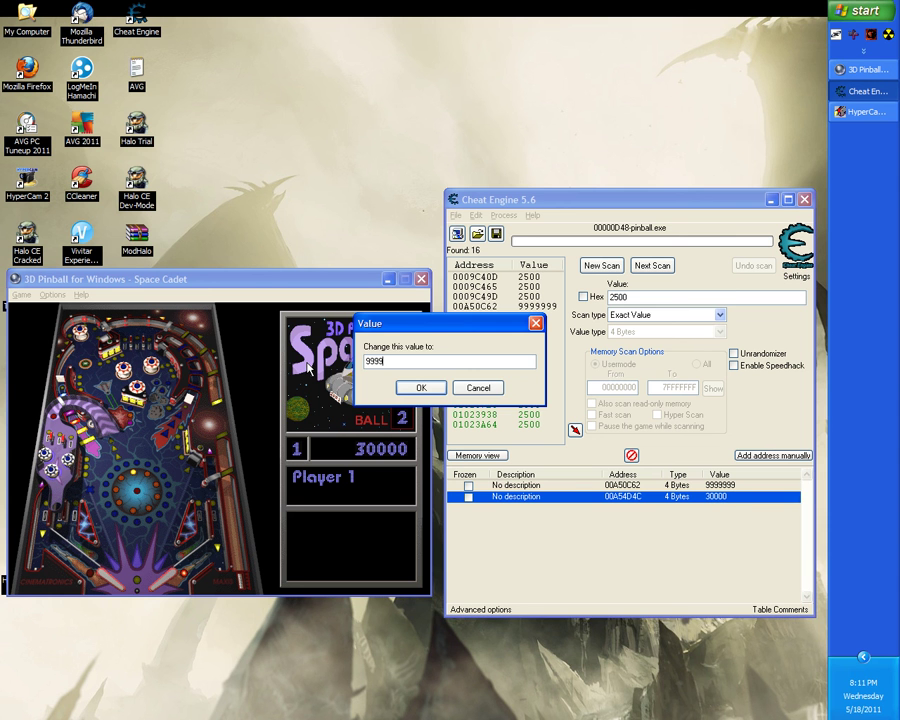
pyautogui.write('999')
pyautogui.press('Return')
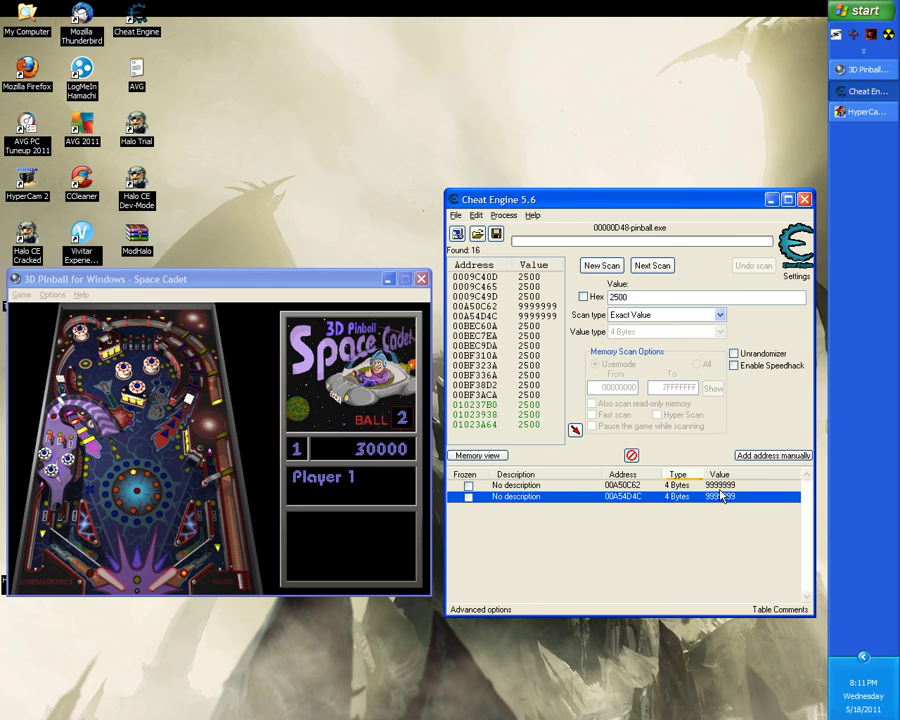
# Step: Set both listed addresses, 00A50C62 and 00A54D4C, to 99999999 and resume playing 3D Pinball
pyautogui.press('Up')
pyautogui.press('Return')
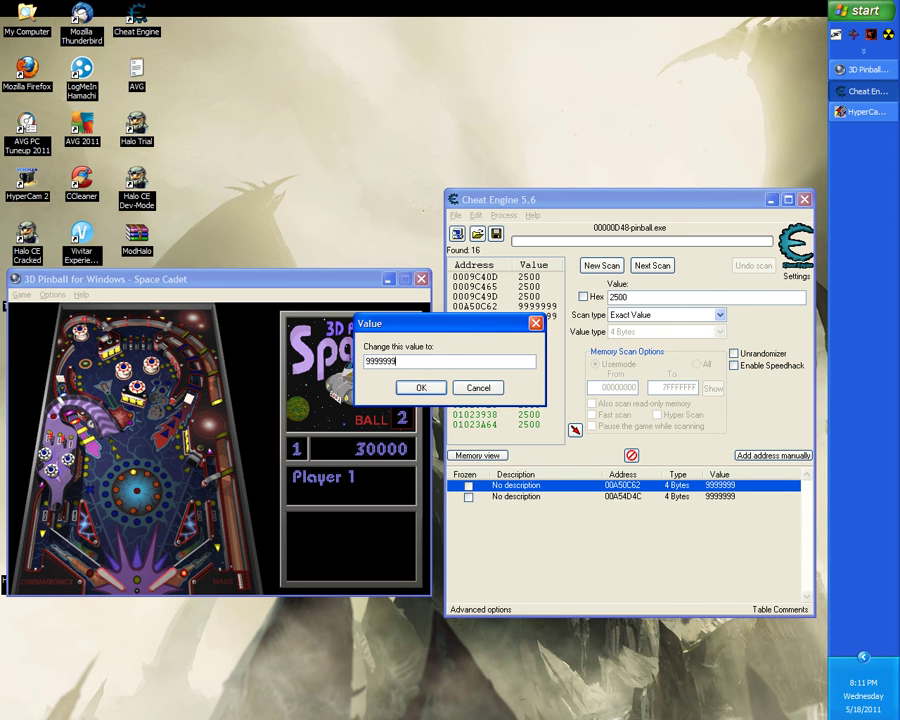
pyautogui.write('9')
pyautogui.press('Return')
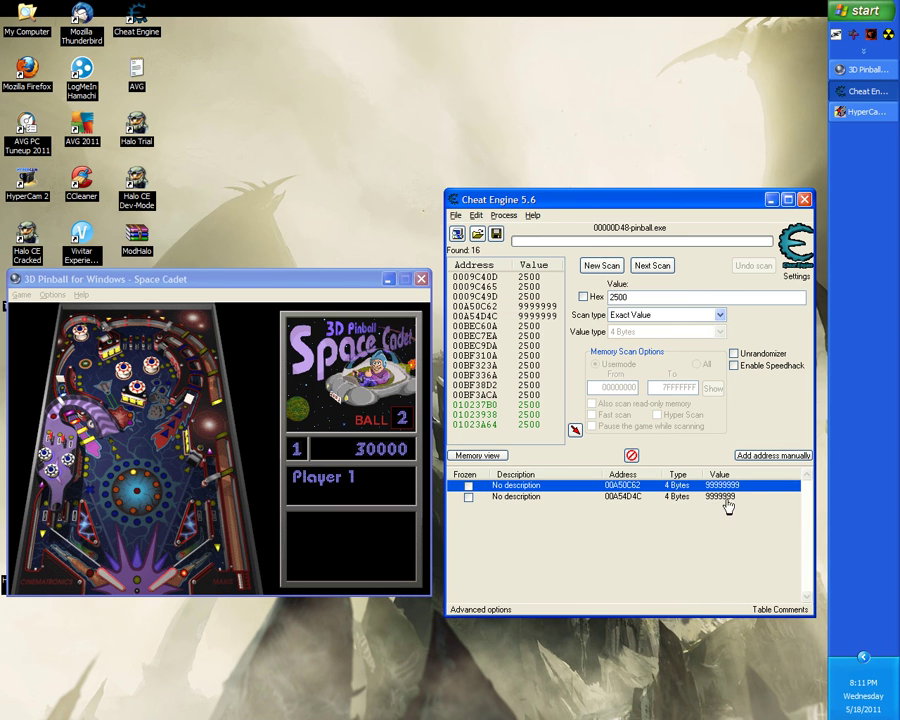
pyautogui.doubleClick(722, 497)
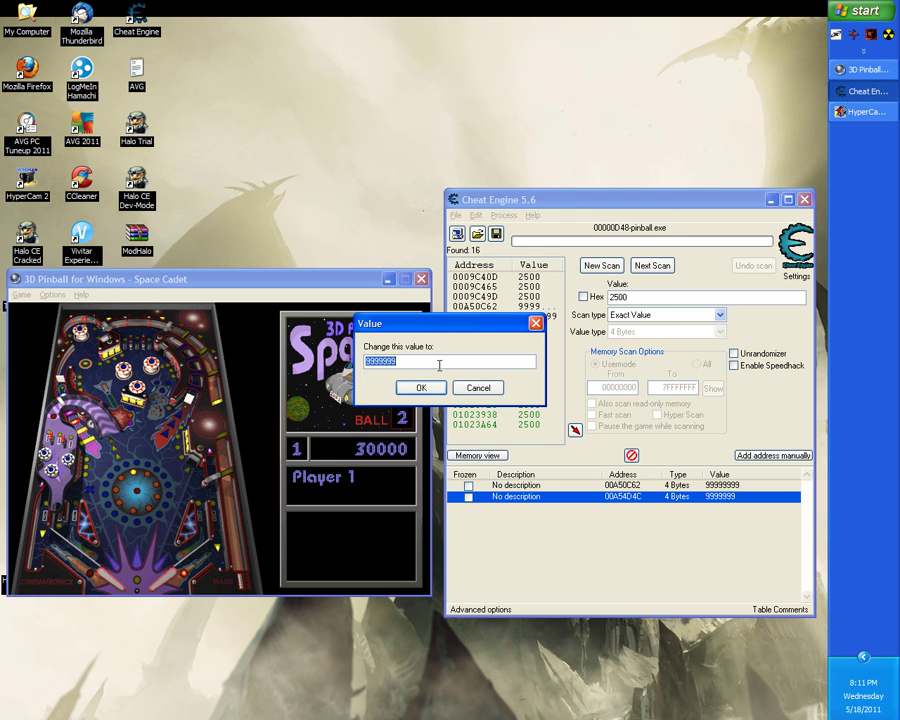
pyautogui.write('99999999')
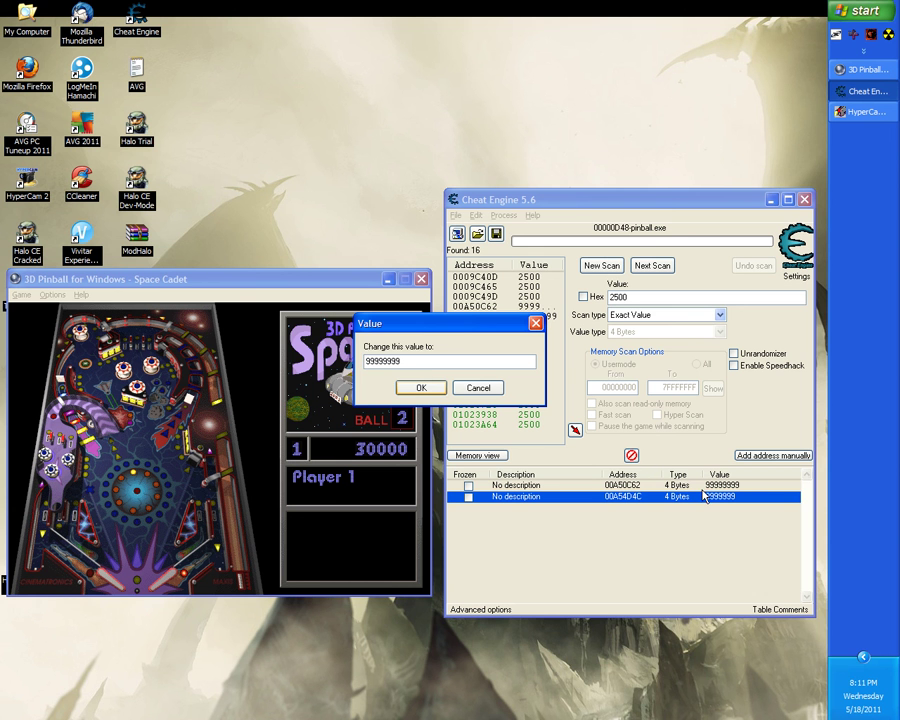
pyautogui.press('Return')
pyautogui.click(166, 279)
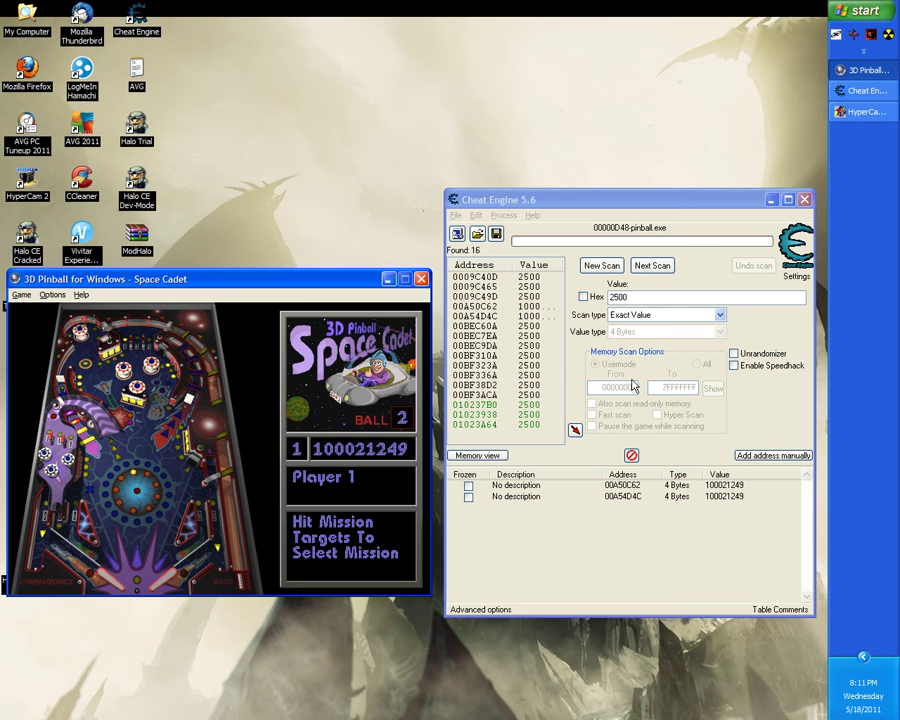
# Step: Add 00A50C62 and 00A54D4C to Cheat Engine's address list again and freeze the earlier 00A54D4C entry
pyautogui.click(590, 412)
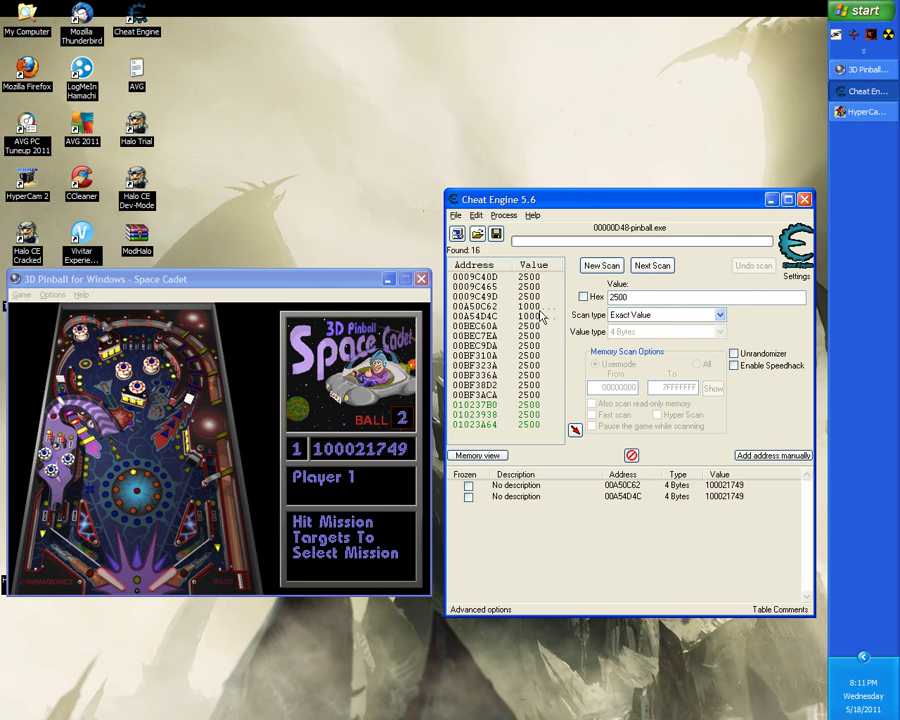
pyautogui.doubleClick(536, 311)
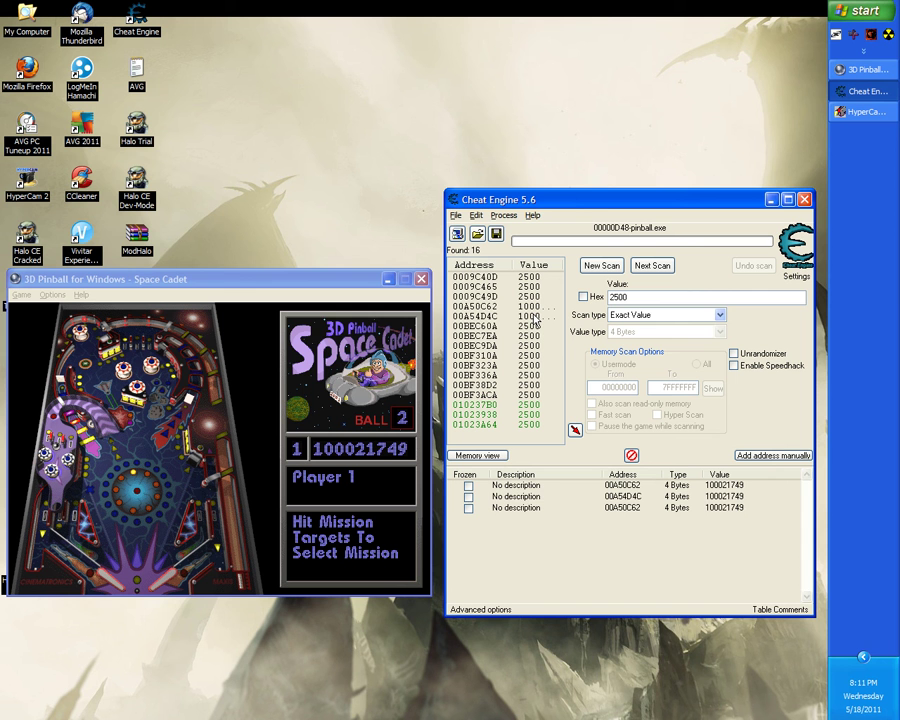
pyautogui.doubleClick(532, 316)
pyautogui.click(467, 497)
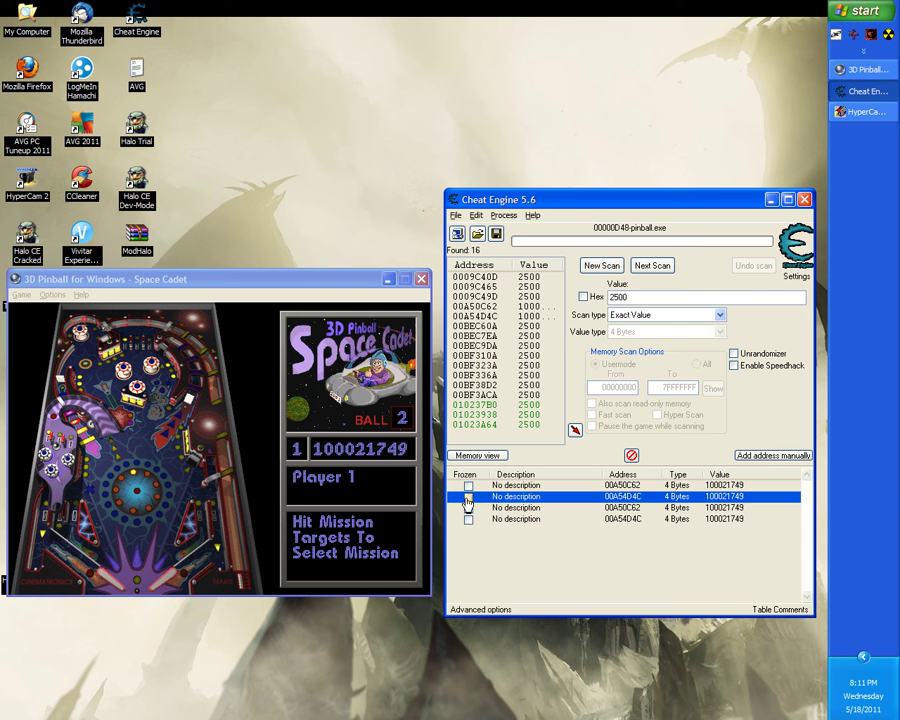
# Step: Delete the older 00A50C62 entry and the frozen 00A54D4C entry from the address list
pyautogui.rightClick(481, 488)
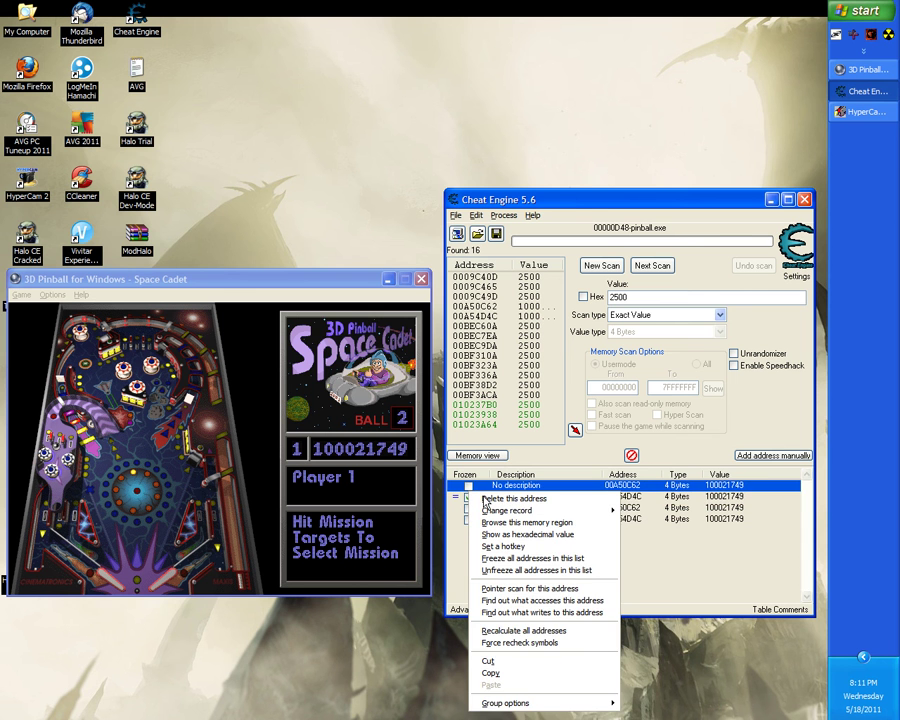
pyautogui.click(487, 498)
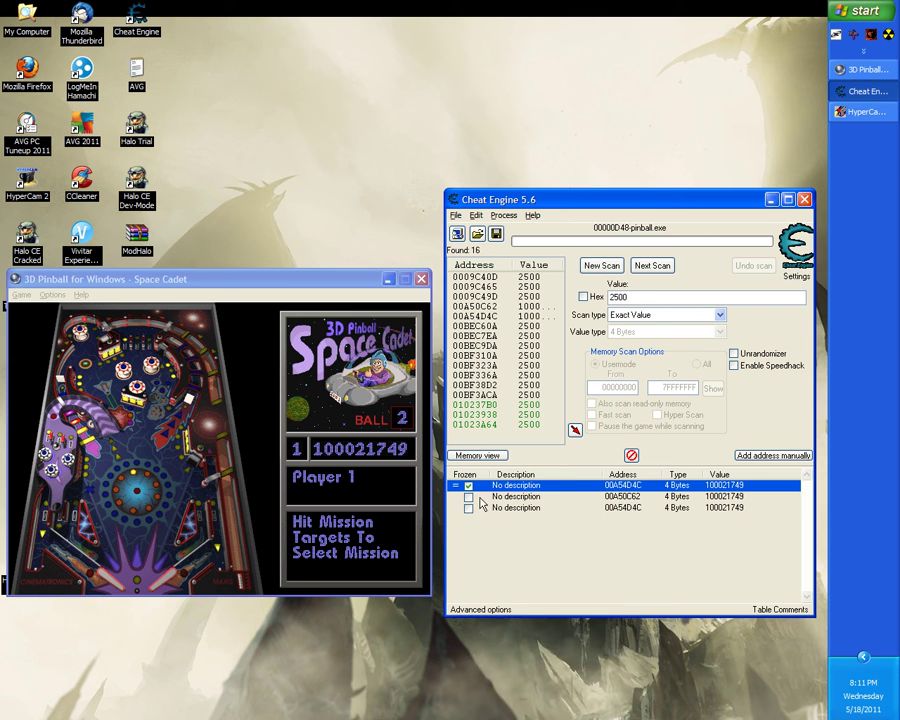
pyautogui.press('Delete')
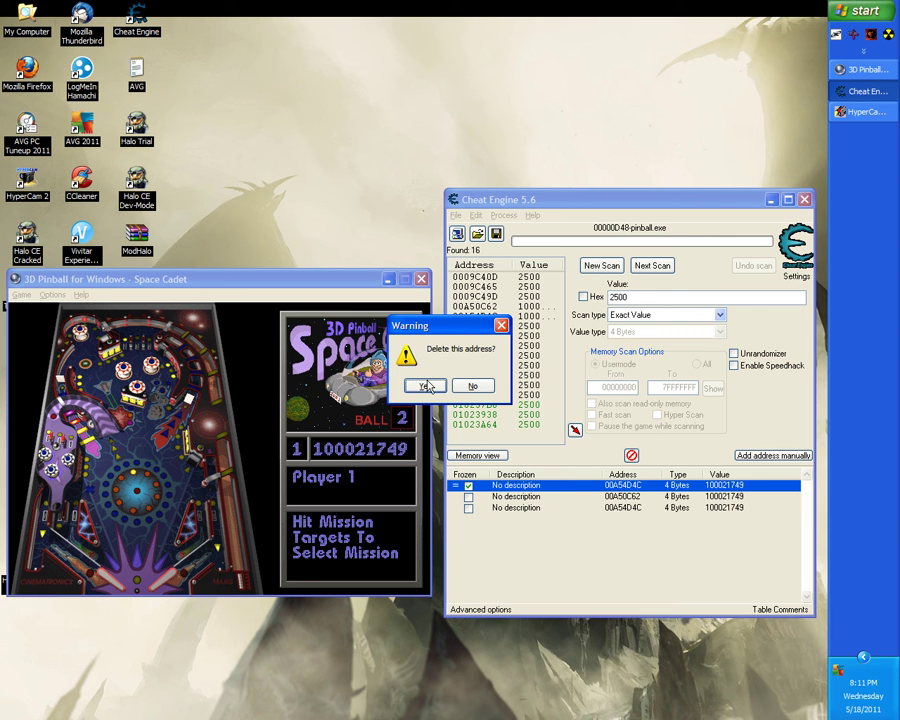
pyautogui.click(427, 386)
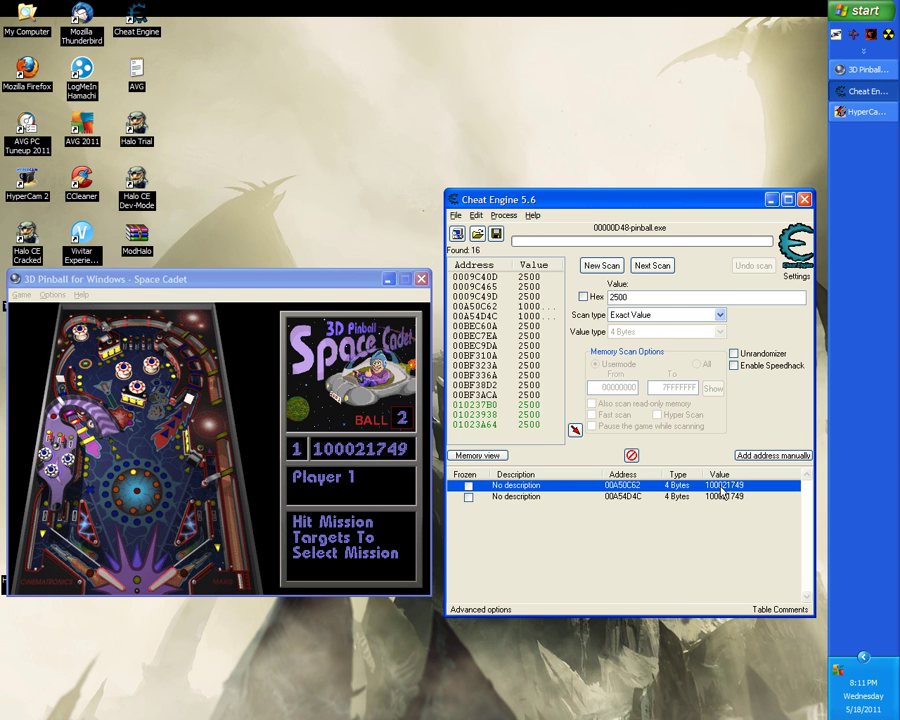
# Step: Set the value of address 00A50C62 to 199999999
pyautogui.doubleClick(722, 486)
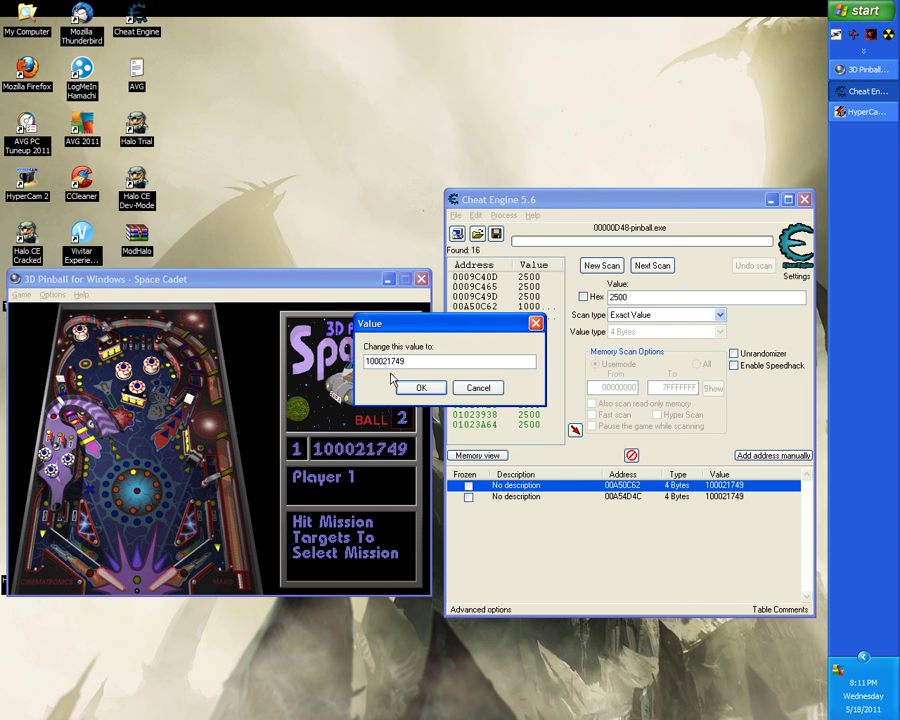
pyautogui.moveTo(384, 361); pyautogui.dragTo(370, 361)
pyautogui.write('8')
pyautogui.press('BackSpace')
pyautogui.write('999')
pyautogui.click(390, 362)
pyautogui.press('BackSpace')
pyautogui.write('9')
pyautogui.press('Delete')
pyautogui.press('Delete')
pyautogui.press('Delete')
pyautogui.press('Delete')
pyautogui.write('9999')
pyautogui.click(412, 388)
# Step: Set the value of address 00A54D4C to 199999999 and resume playing 3D Pinball
pyautogui.click(715, 496)
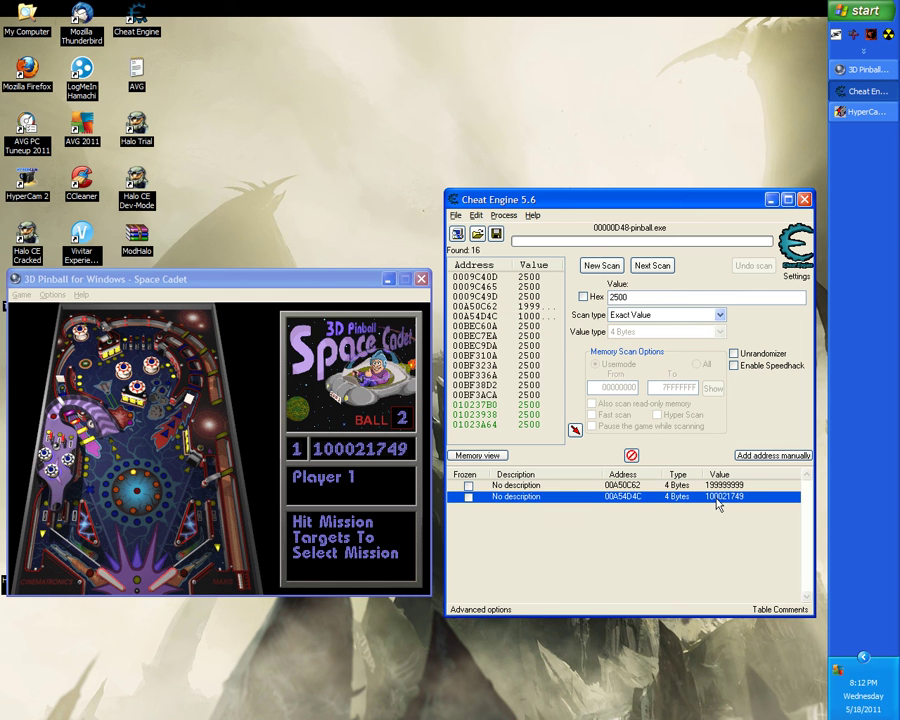
pyautogui.doubleClick(715, 496)
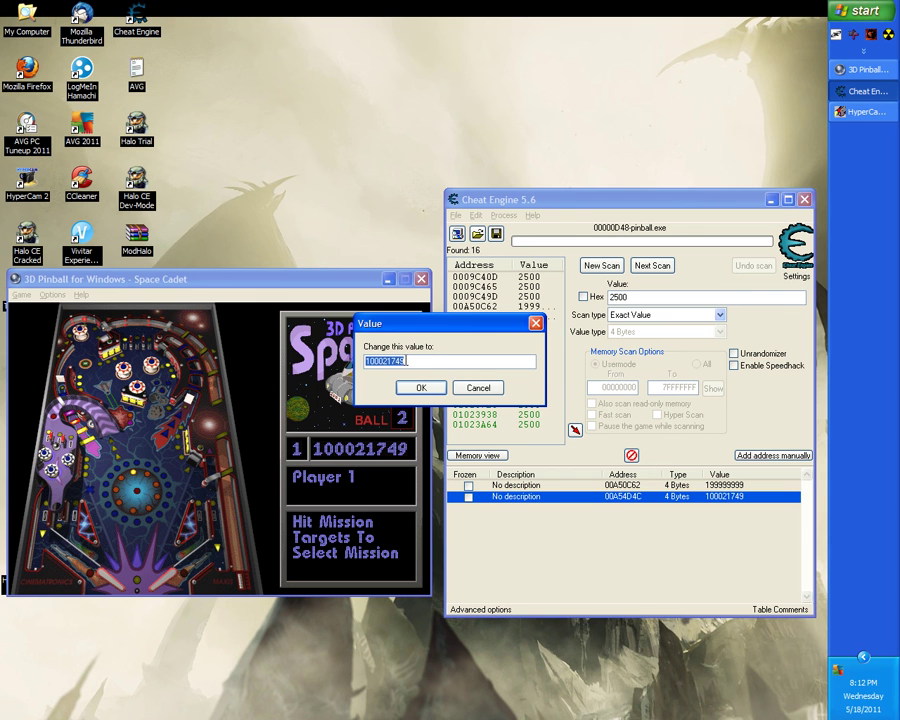
pyautogui.click(370, 361)
pyautogui.press('Delete')
pyautogui.press('Delete')
pyautogui.press('Delete')
pyautogui.write('999')
pyautogui.press('Delete')
pyautogui.press('Delete')
pyautogui.press('Delete')
pyautogui.press('Delete')
pyautogui.press('Delete')
pyautogui.write('99999')
pyautogui.press('Return')
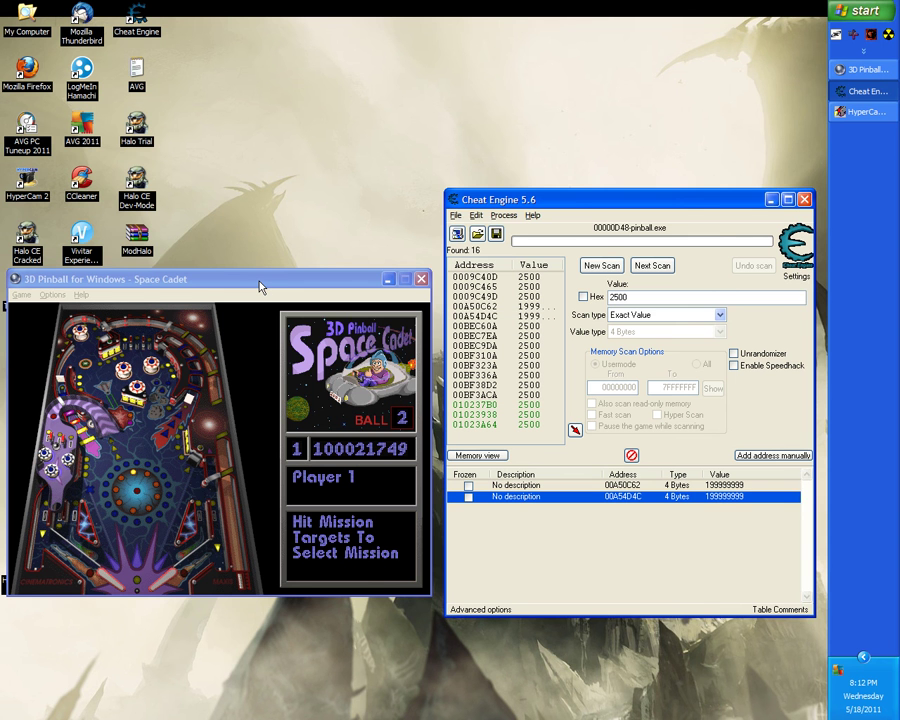
pyautogui.click(260, 287)
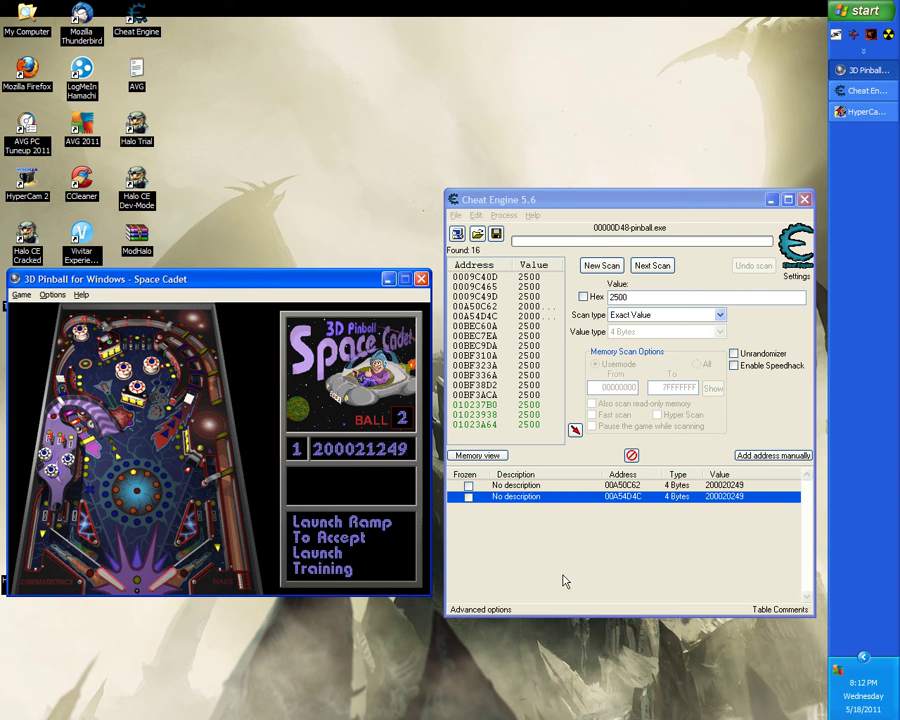
# Step: Set the value of address 00A50C62 to 999999999
pyautogui.doubleClick(724, 485)
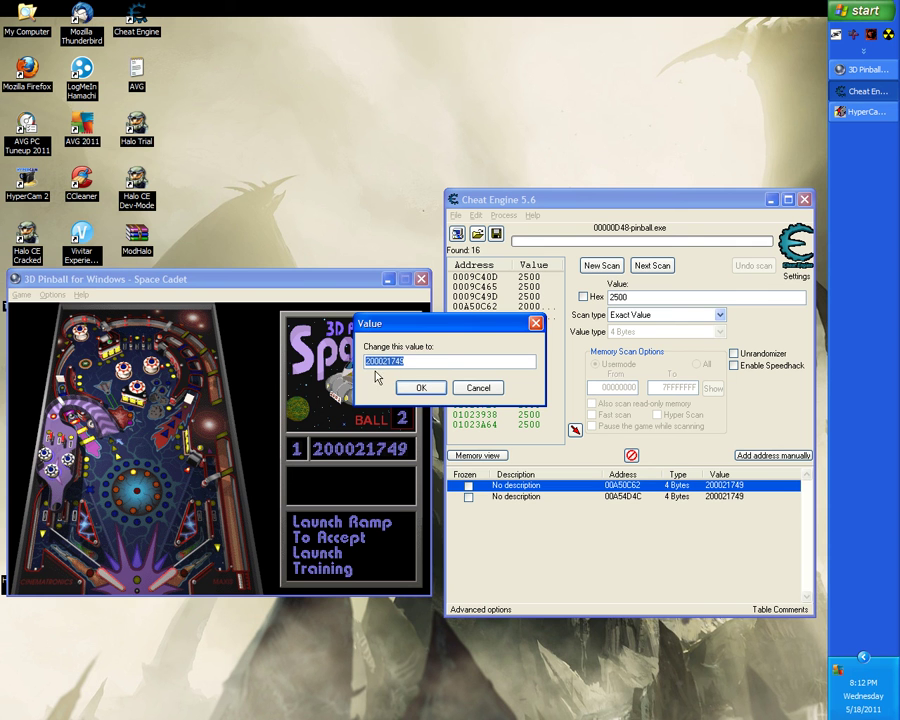
pyautogui.click(367, 361)
pyautogui.press('BackSpace')
pyautogui.write('9')
pyautogui.press('BackSpace')
pyautogui.press('BackSpace')
pyautogui.press('BackSpace')
pyautogui.write('999')
pyautogui.press('BackSpace')
pyautogui.press('BackSpace')
pyautogui.write('99')
pyautogui.press('Delete')
pyautogui.press('Delete')
pyautogui.press('Delete')
pyautogui.write('999')
pyautogui.press('Return')
# Step: Set the value of address 00A54D4C to 999999999 and resume playing 3D Pinball
pyautogui.doubleClick(727, 497)
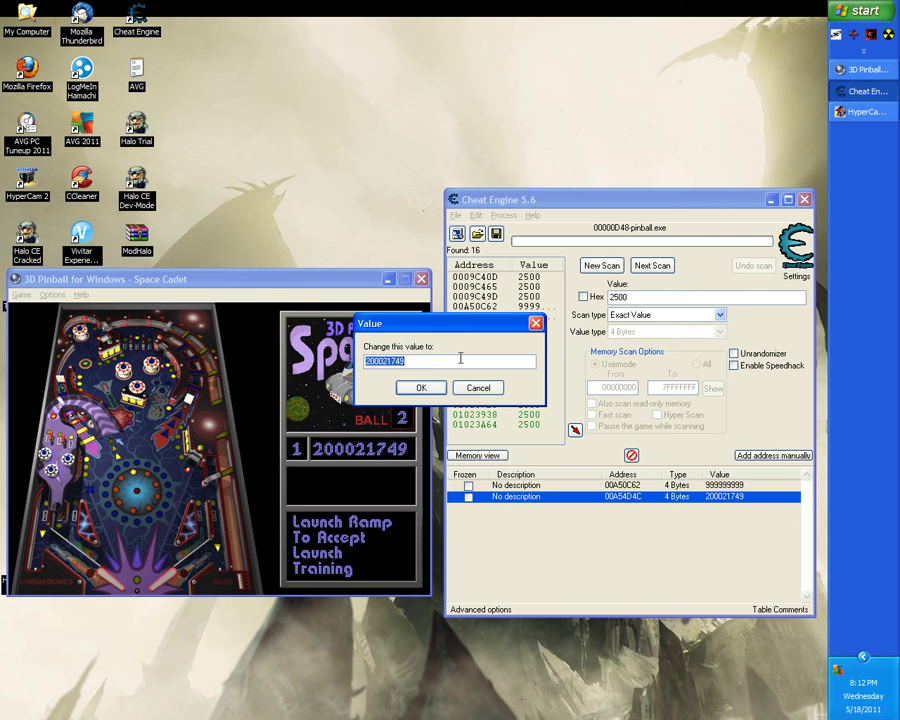
pyautogui.click(428, 359)
pyautogui.write('999999')
pyautogui.moveTo(366, 361); pyautogui.dragTo(405, 361)
pyautogui.write('999')
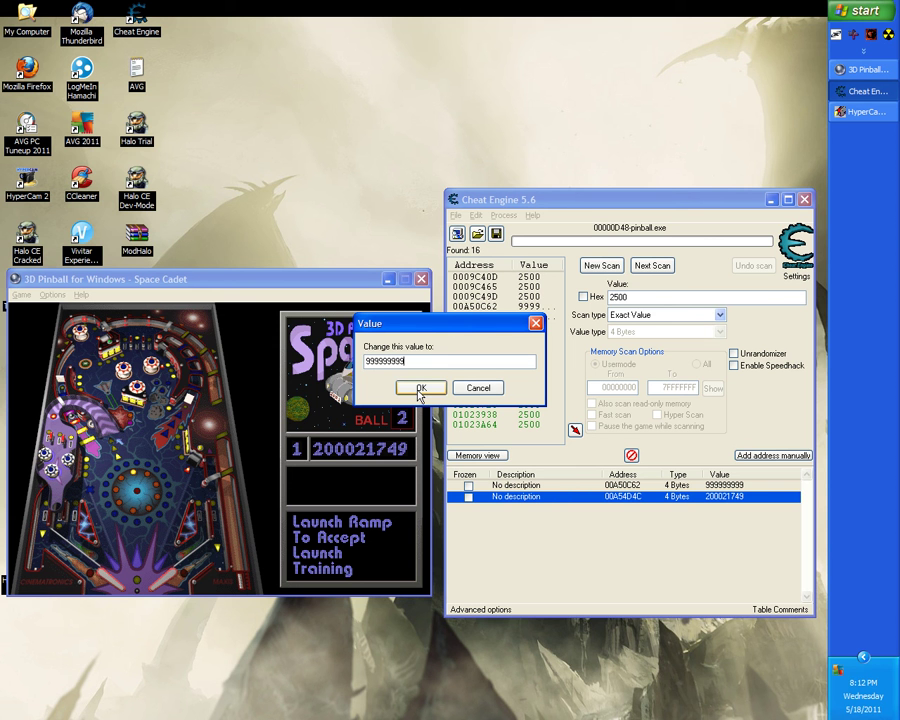
pyautogui.click(420, 388)
pyautogui.click(242, 326)
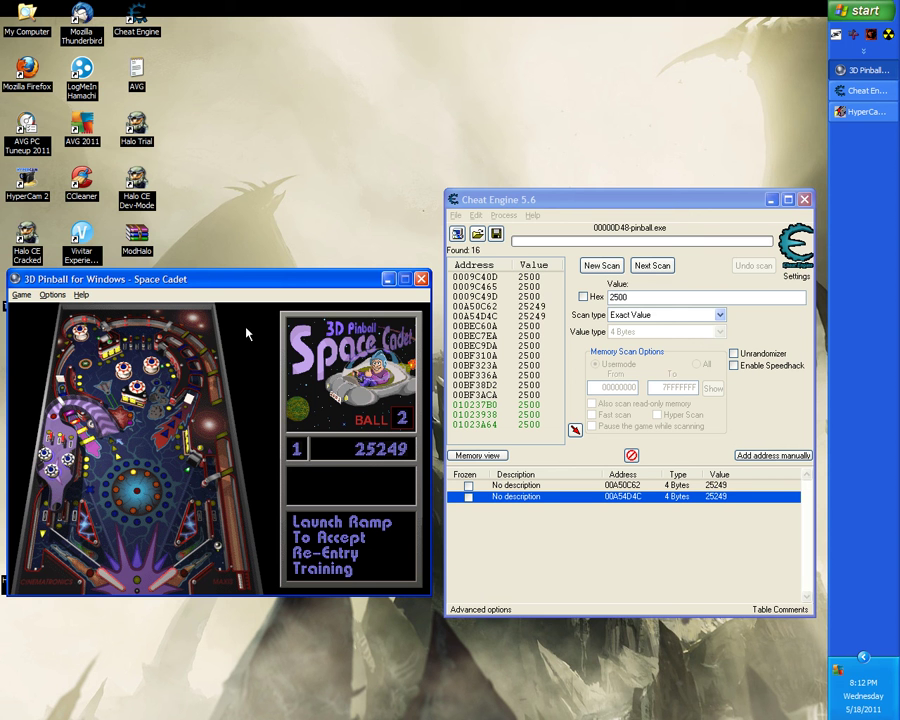
# Step: Set the value of address 00A50C62 to 888888888
pyautogui.doubleClick(715, 485)
pyautogui.write('999')
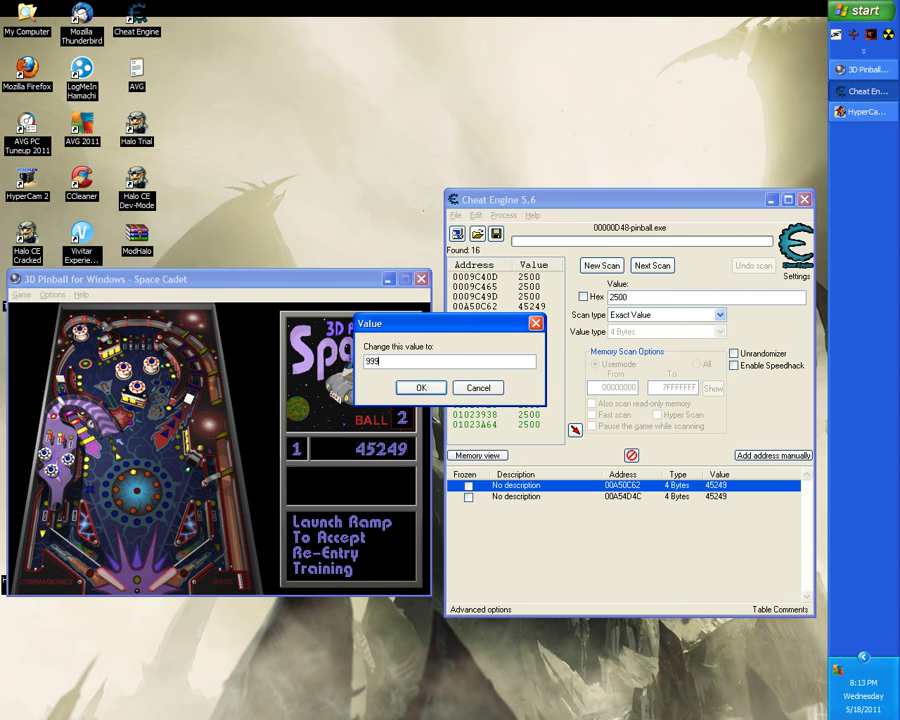
pyautogui.write('99999')
pyautogui.press('BackSpace')
pyautogui.press('BackSpace')
pyautogui.press('BackSpace')
pyautogui.press('BackSpace')
pyautogui.press('BackSpace')
pyautogui.press('BackSpace')
pyautogui.press('BackSpace')
pyautogui.press('BackSpace')
pyautogui.write('888888888')
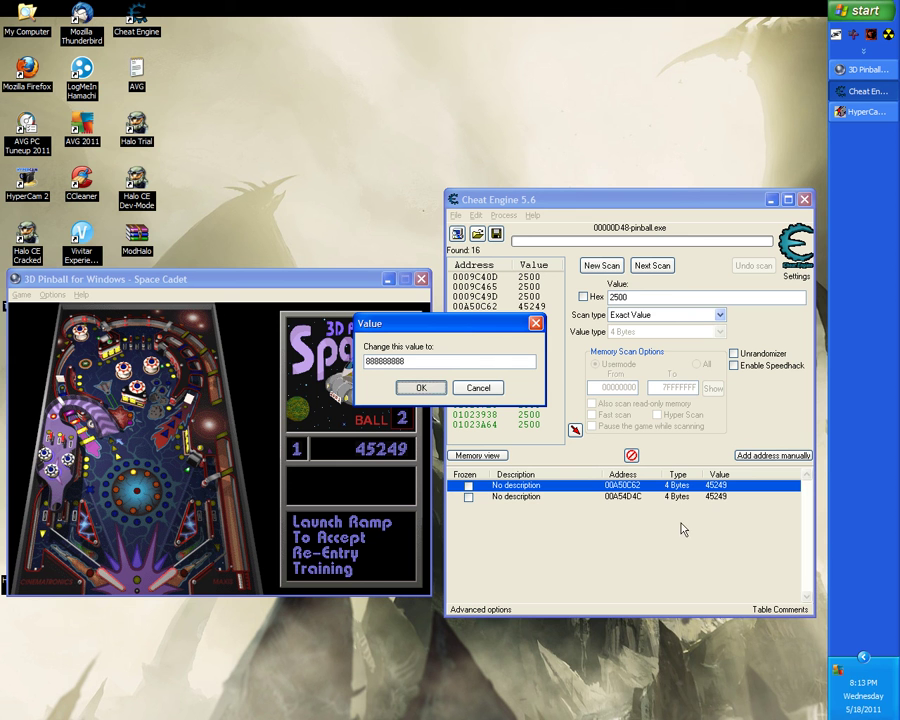
pyautogui.press('Return')
# Step: Set the value of address 00A54D4C to 888888888 and return to the 3D Pinball game
pyautogui.press('Down')
pyautogui.press('Return')
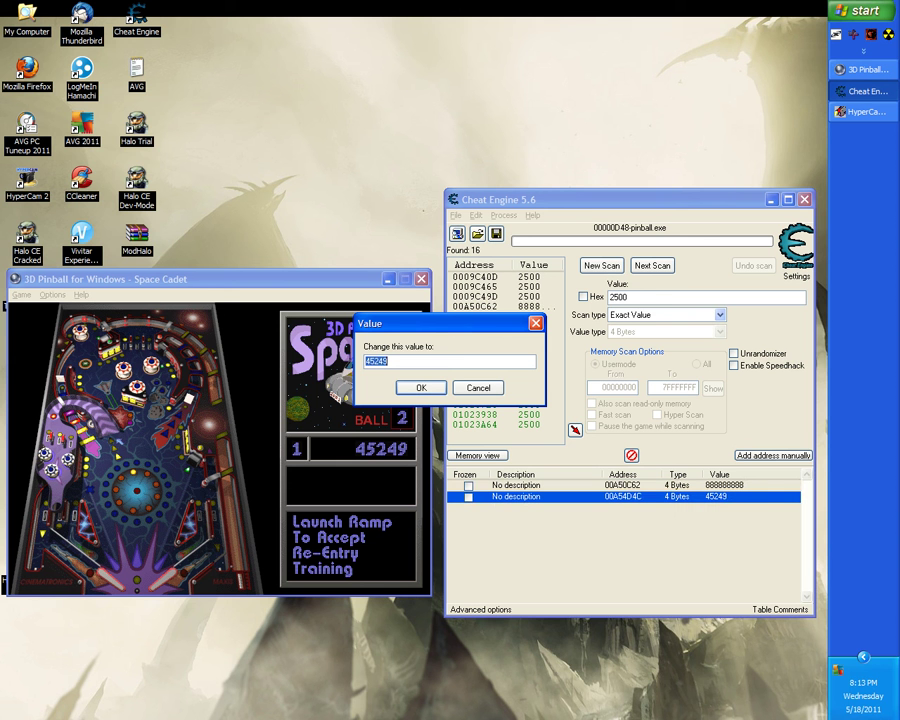
pyautogui.write('88888888')
pyautogui.press('Return')
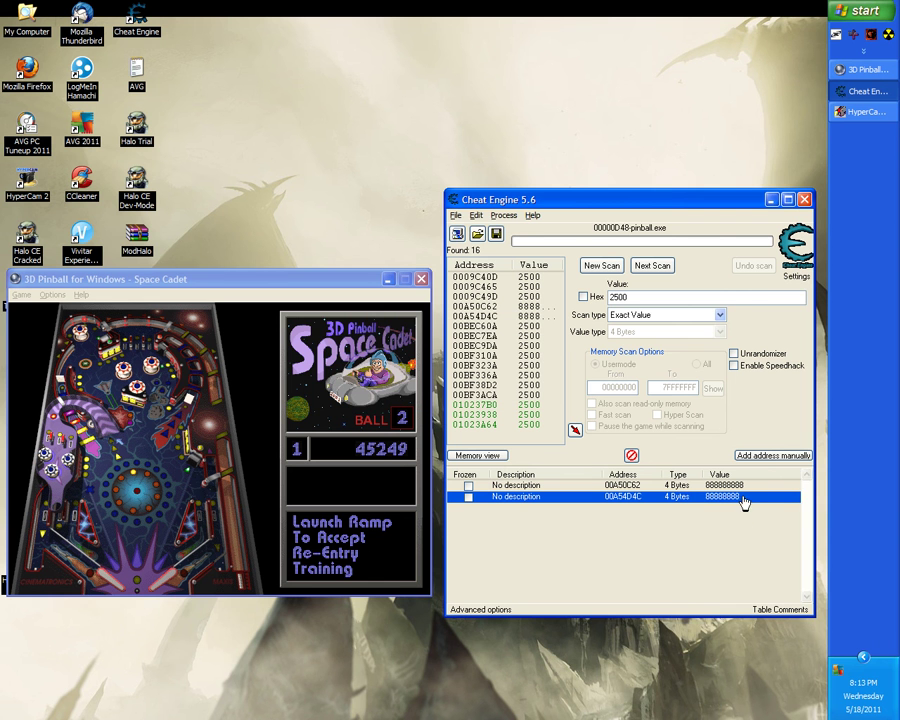
pyautogui.press('Return')
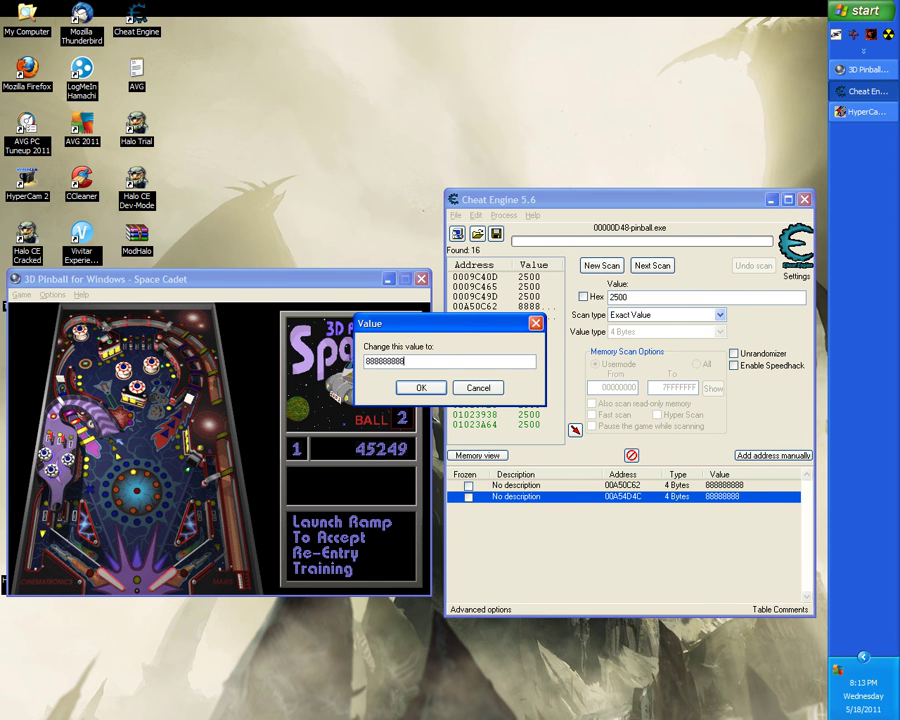
pyautogui.press('Return')
pyautogui.click(240, 290)
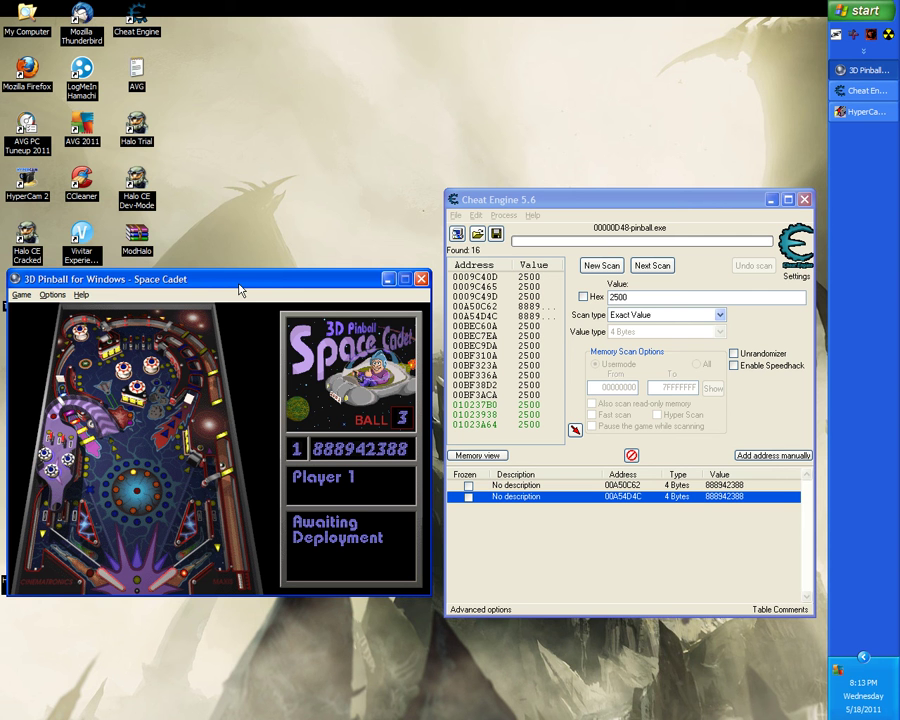
# Step: Play the third ball to the end of the game and enter the player's name in the high score table
pyautogui.press('space')
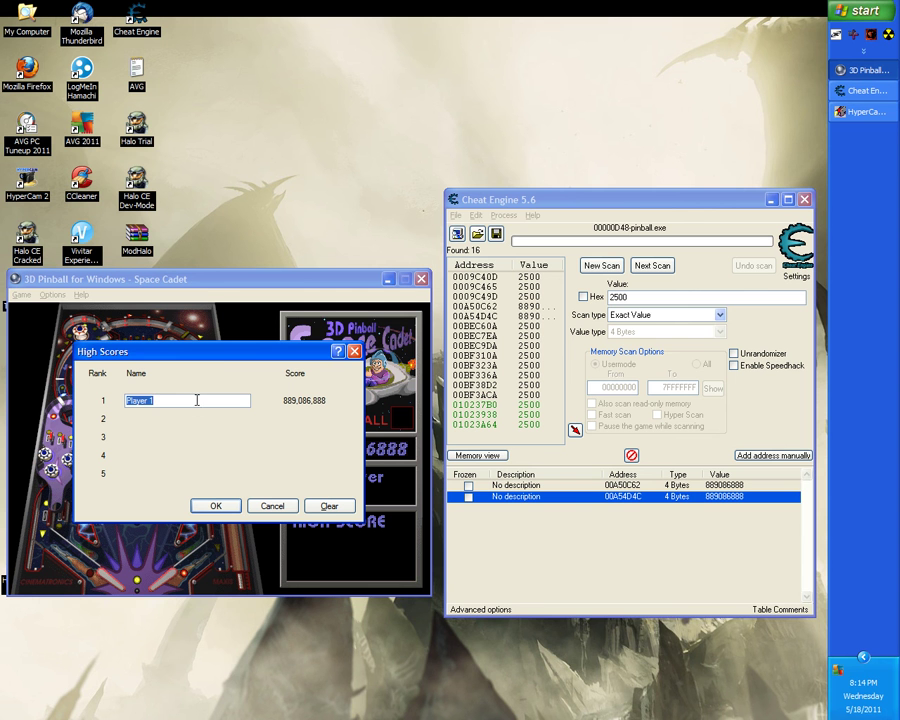
pyautogui.write('VXP')
pyautogui.press('Return')
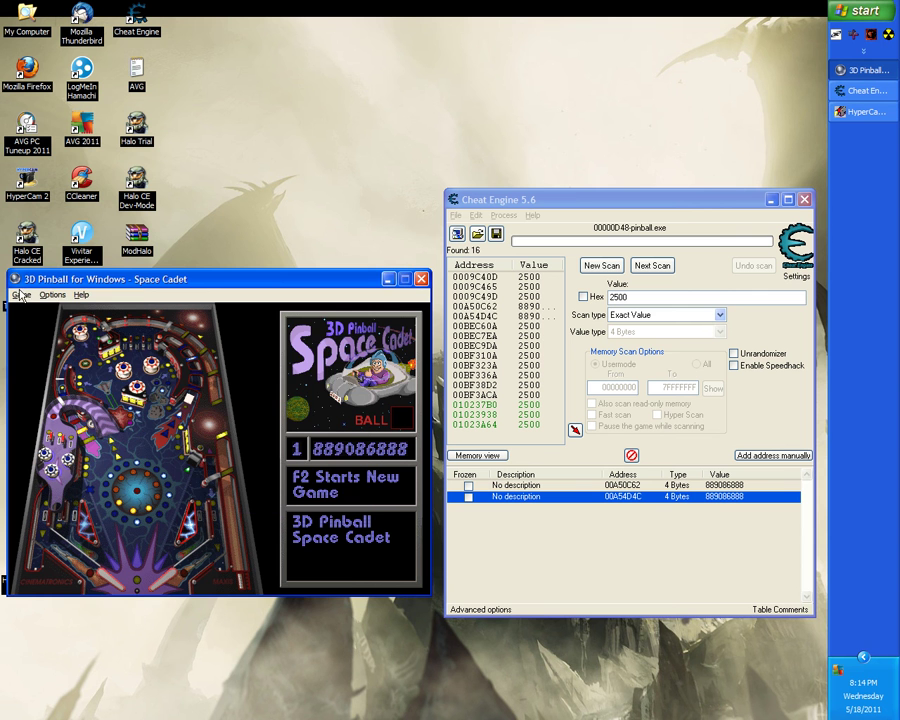
# Step: Check the high score table in 3D Pinball, then exit both Cheat Engine and 3D Pinball
pyautogui.click(21, 295)
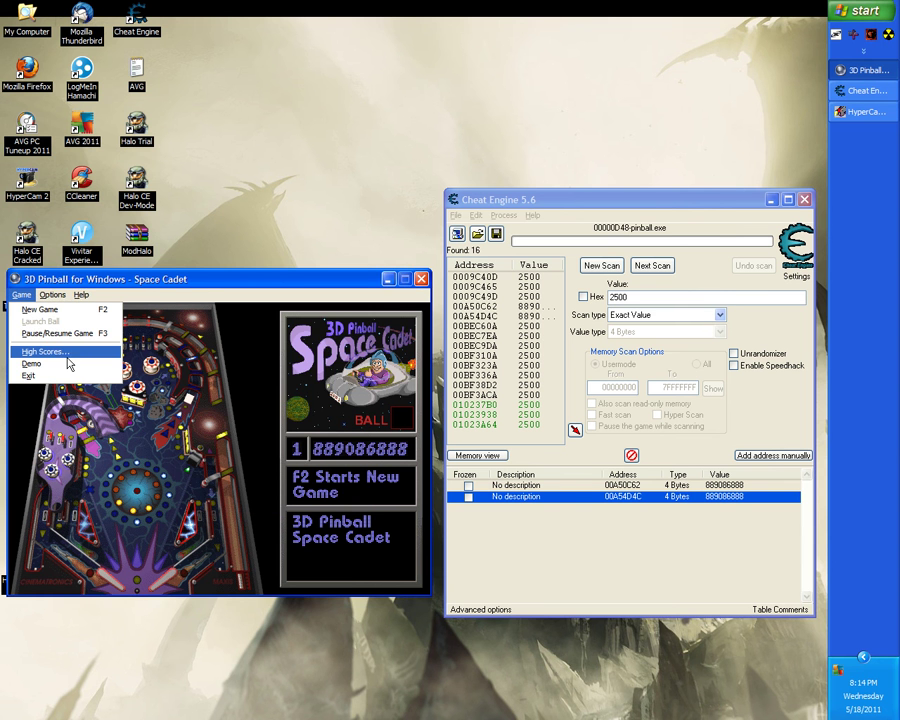
pyautogui.press('Return')
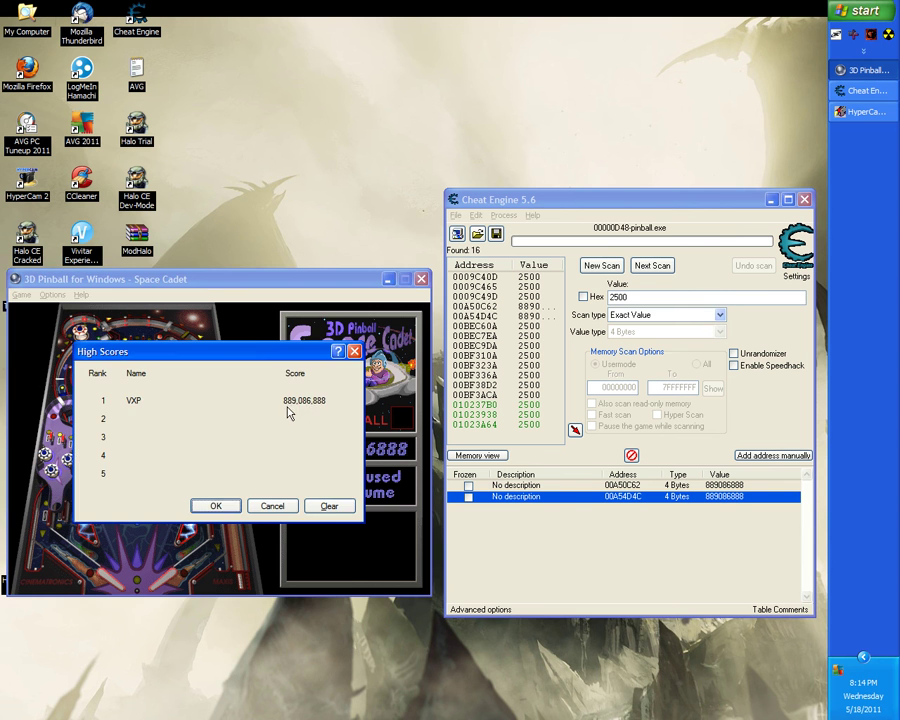
pyautogui.press('Return')
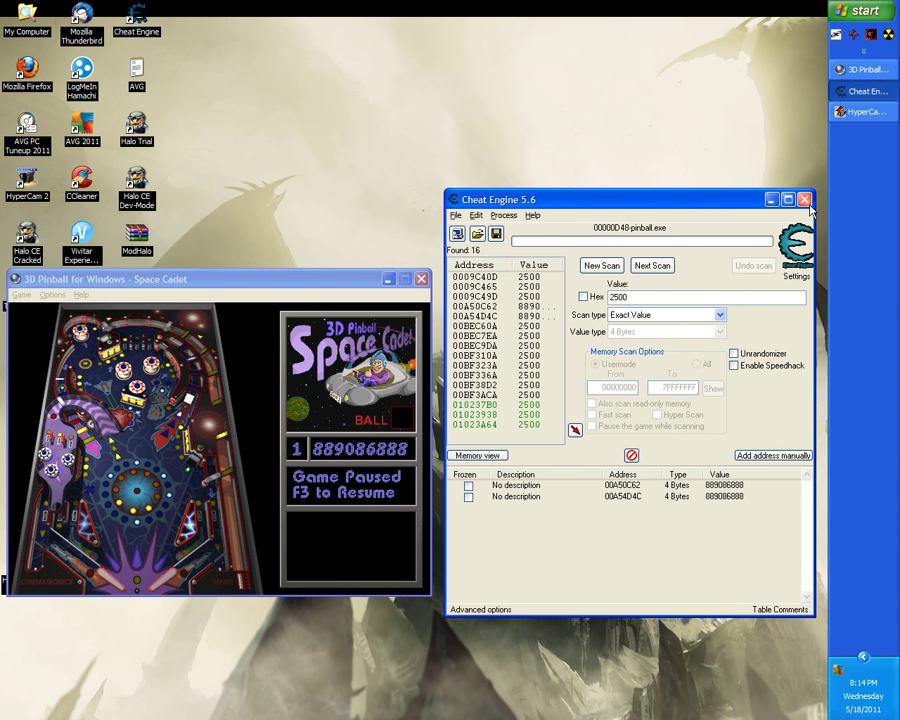
pyautogui.hotkey('alt', 'F4')
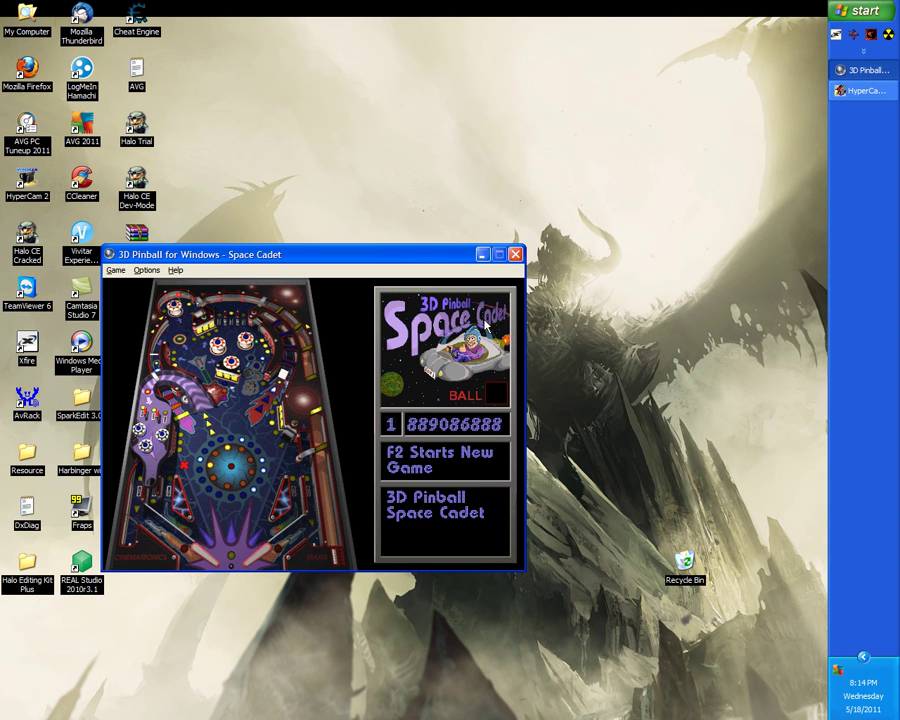
pyautogui.hotkey('alt', 'F4')
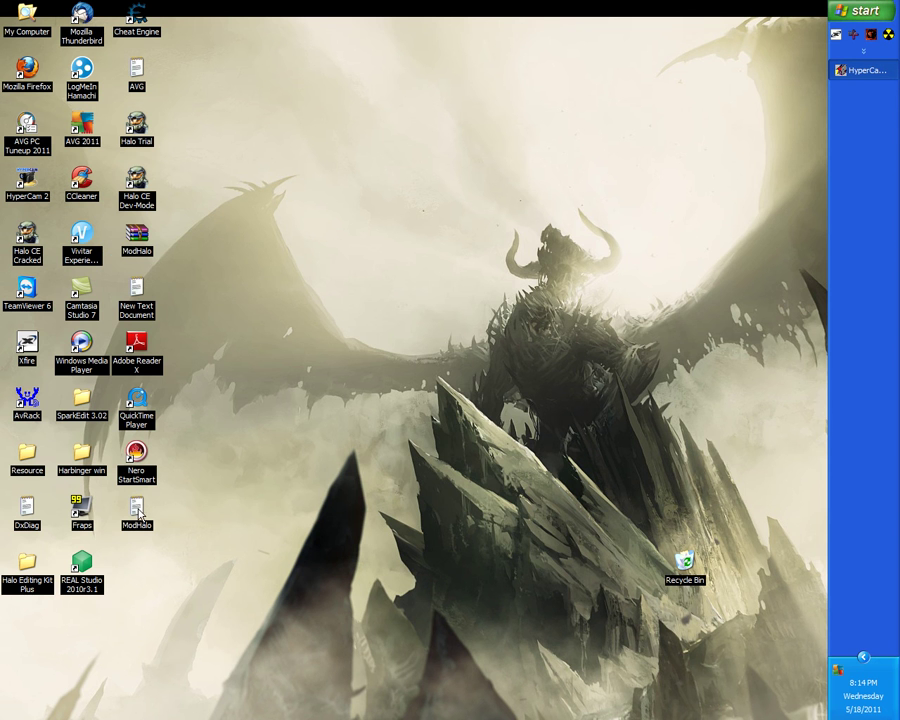
# Step: Open New Text Document from the desktop in Notepad and delete all of its text
pyautogui.click(137, 287)
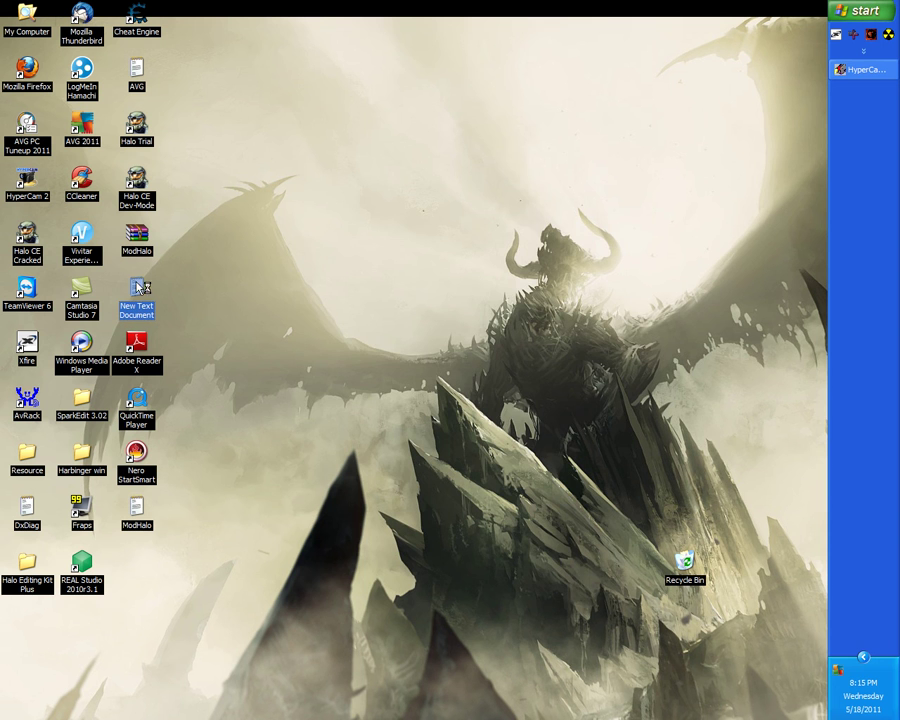
pyautogui.press('Return')
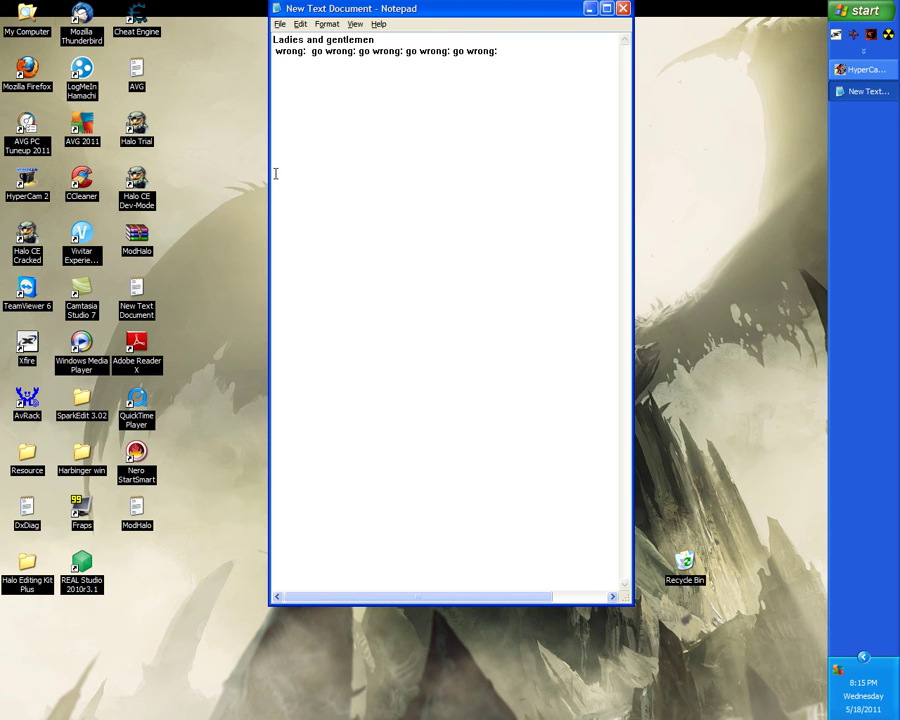
pyautogui.hotkey('ctrl', 'a')
pyautogui.press('Delete')
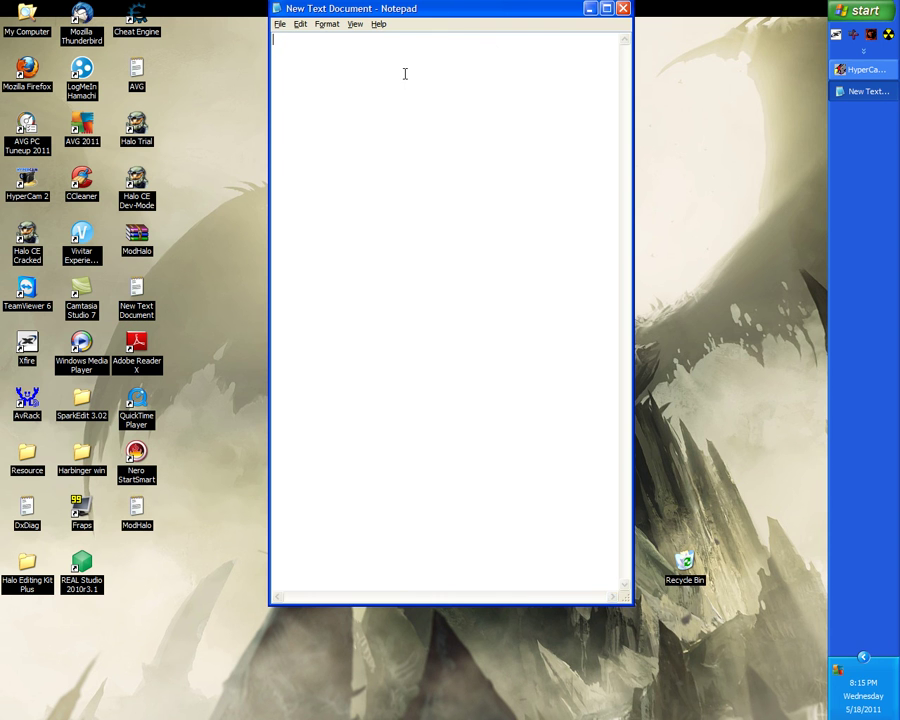
# Step: Write "This is a video on how to hack your score on pinball, this goes for any application." over two lines, followed by a blank line
pyautogui.write('This is a video on how to ha')
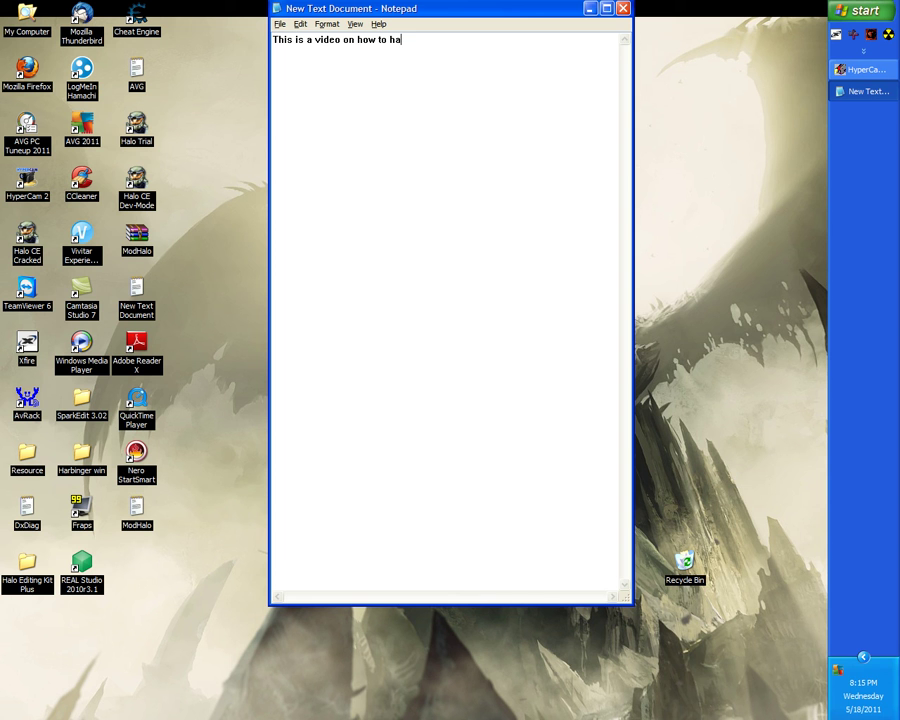
pyautogui.write('ck your score on pinball.')
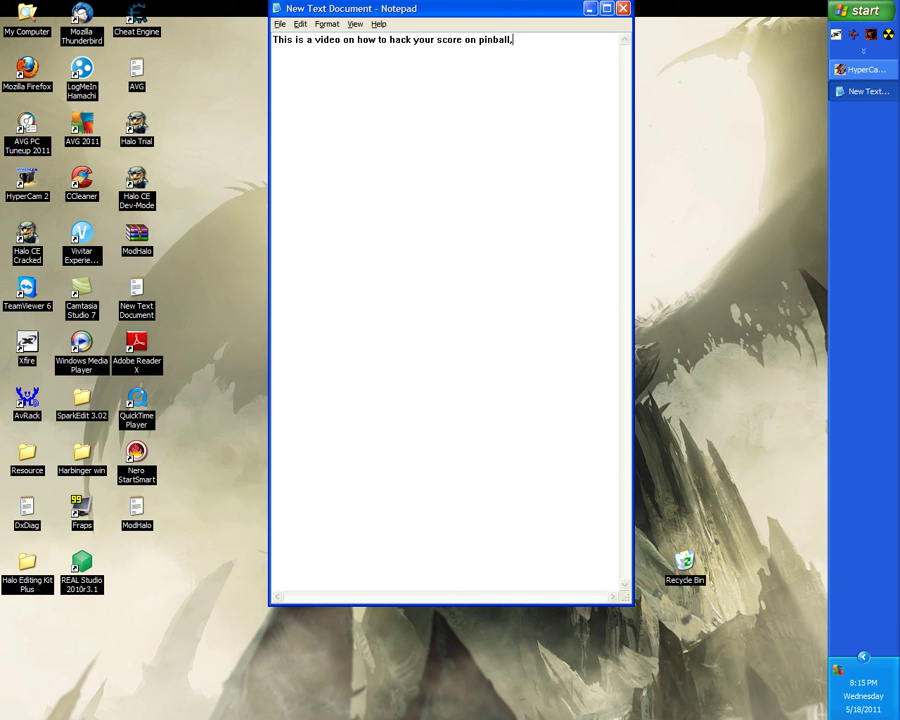
pyautogui.write('  this goes for any application.')
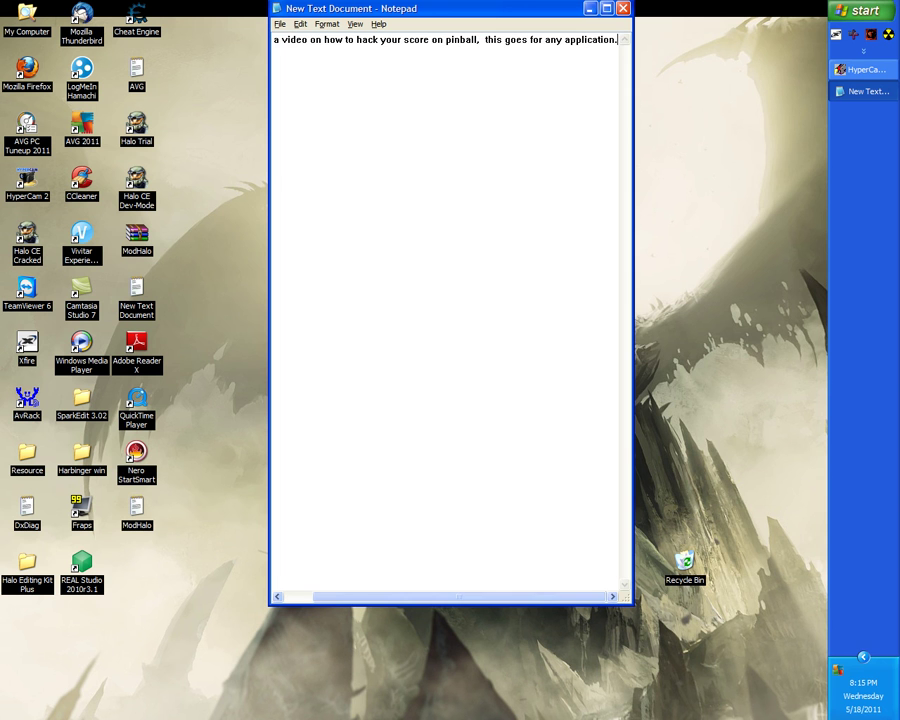
pyautogui.press('Return')
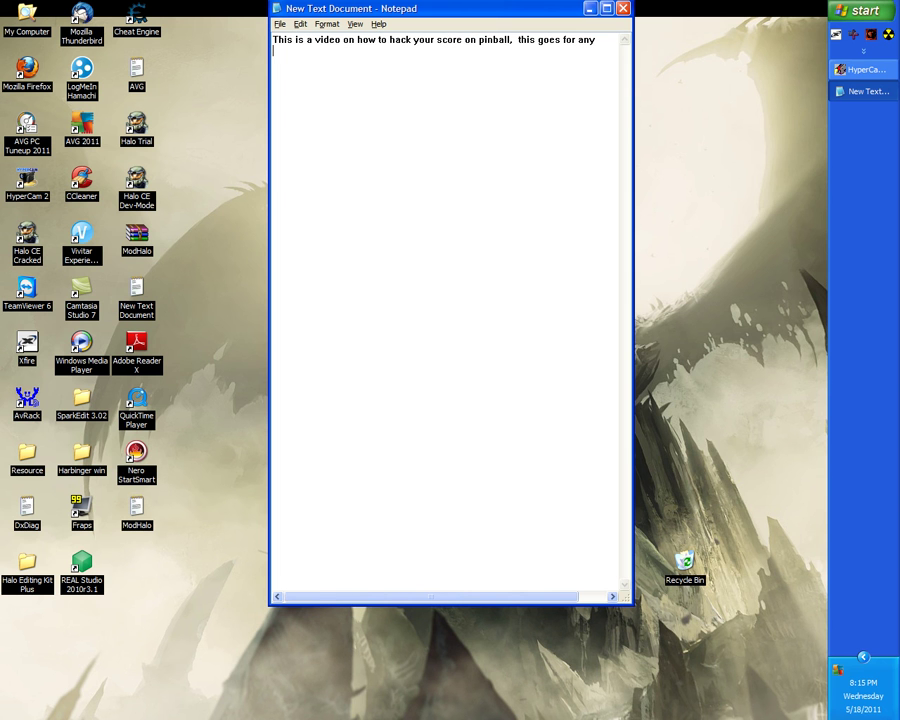
pyautogui.press('End')
pyautogui.press('Return')
pyautogui.press('Return')
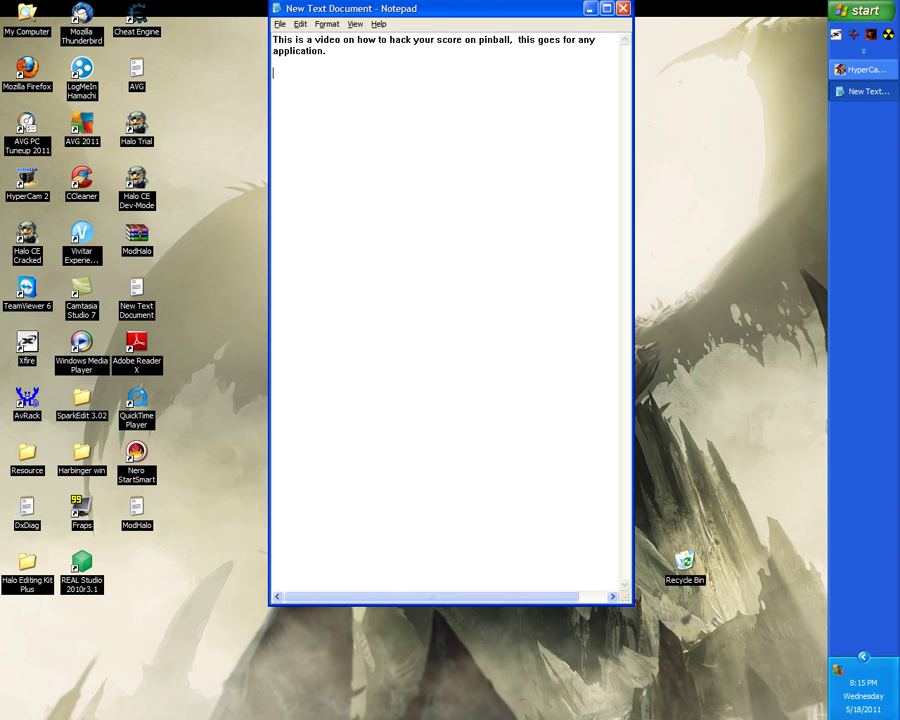